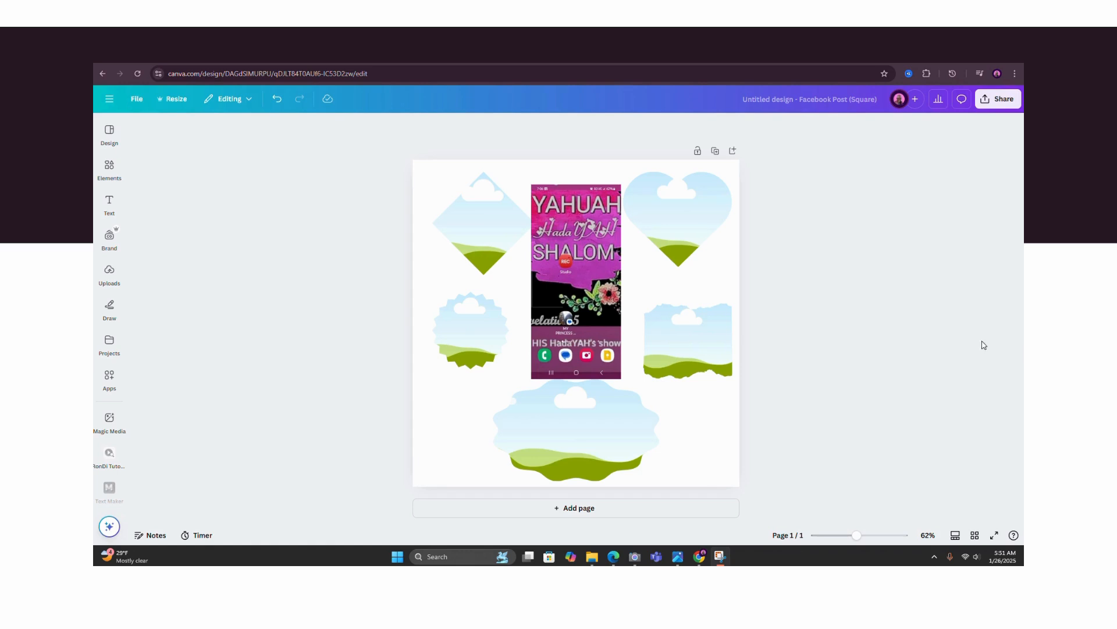
- Fill the diamond frame with the pale pink #FFF3FF sampled from the lettering in the phone screenshot
left_click(109, 237)
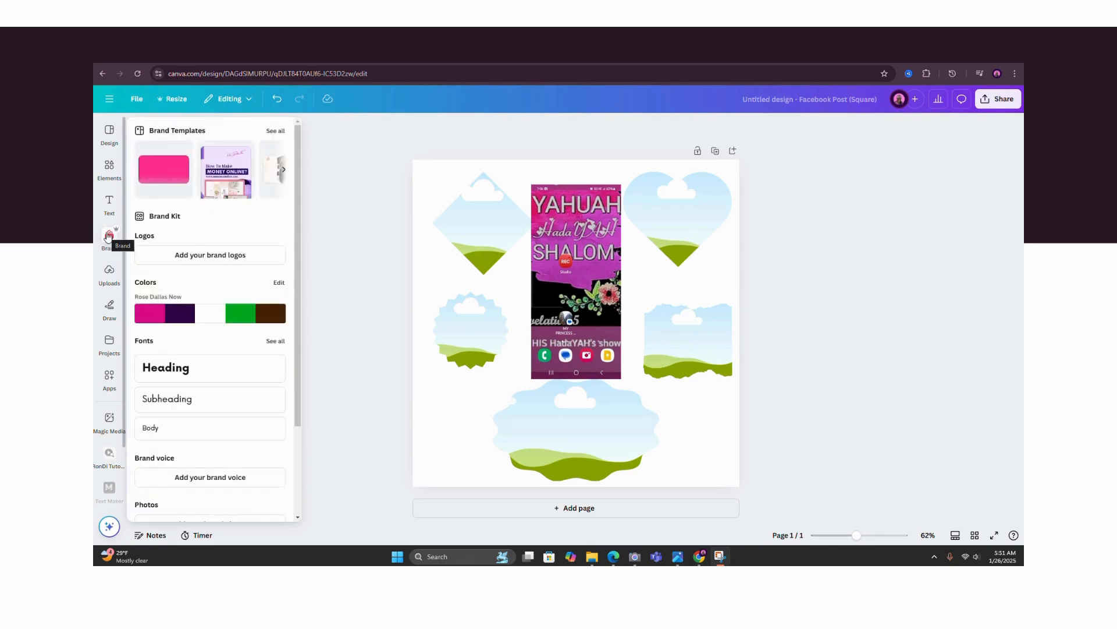
mouse_move(213, 317)
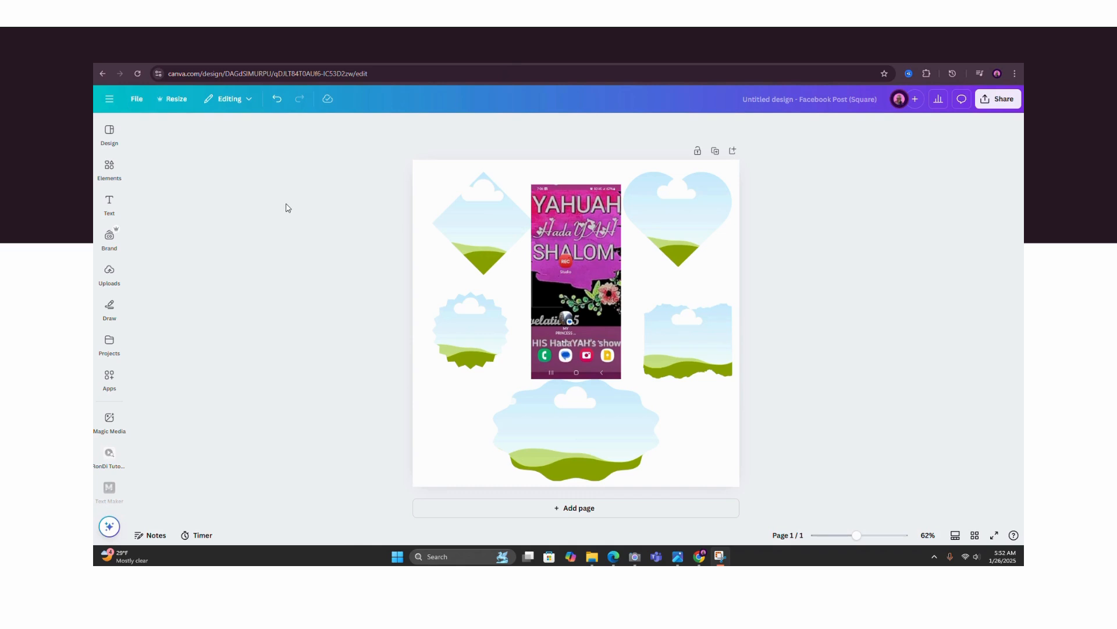
left_click(494, 223)
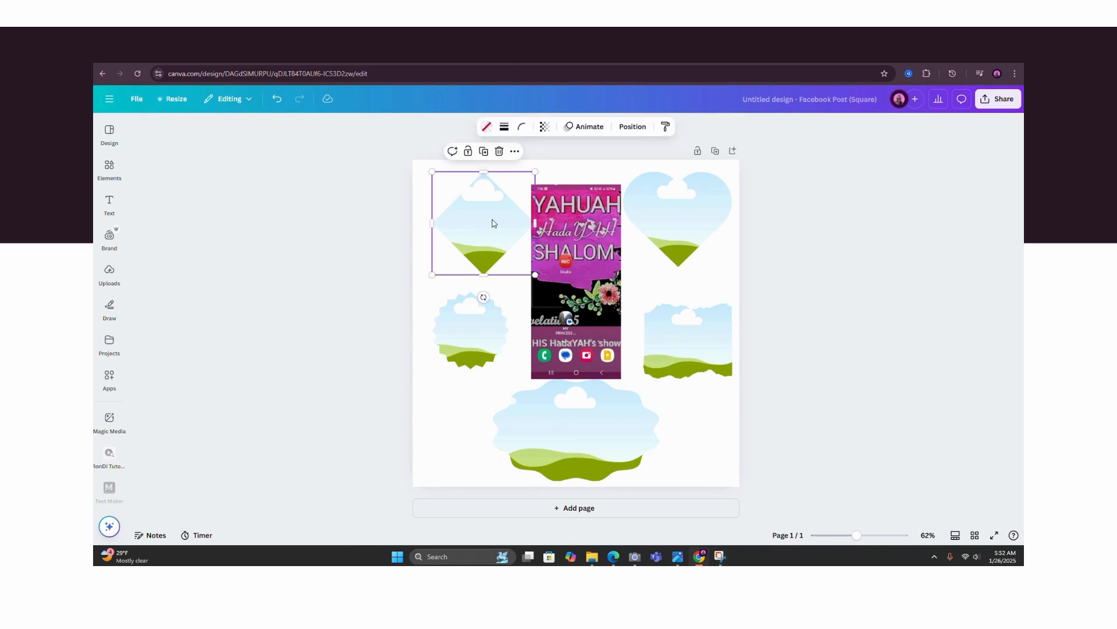
left_click(485, 127)
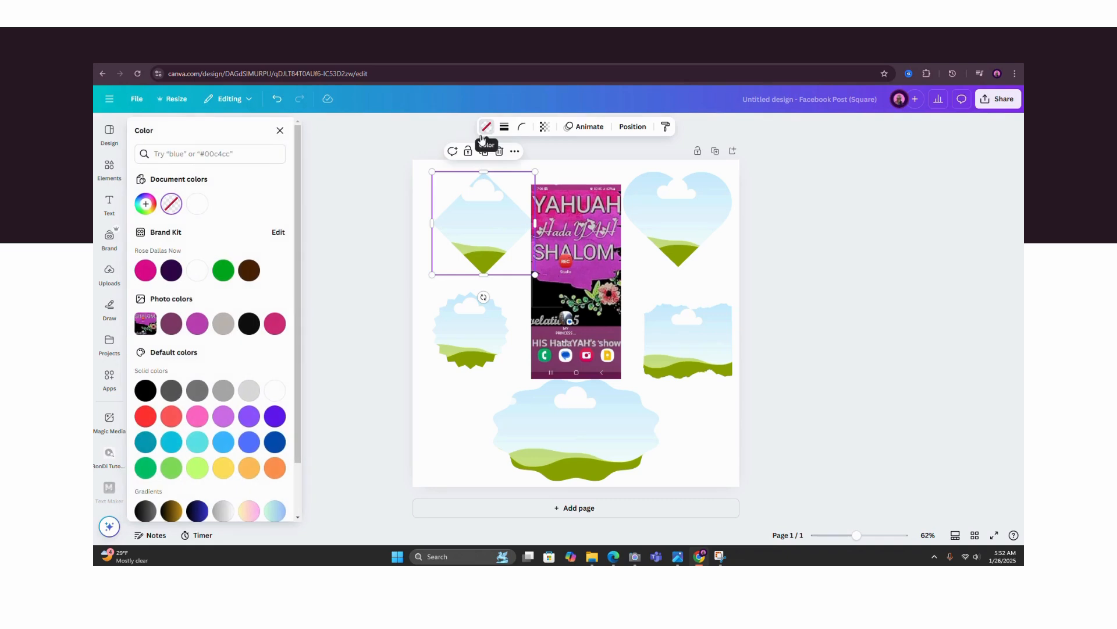
left_click(146, 204)
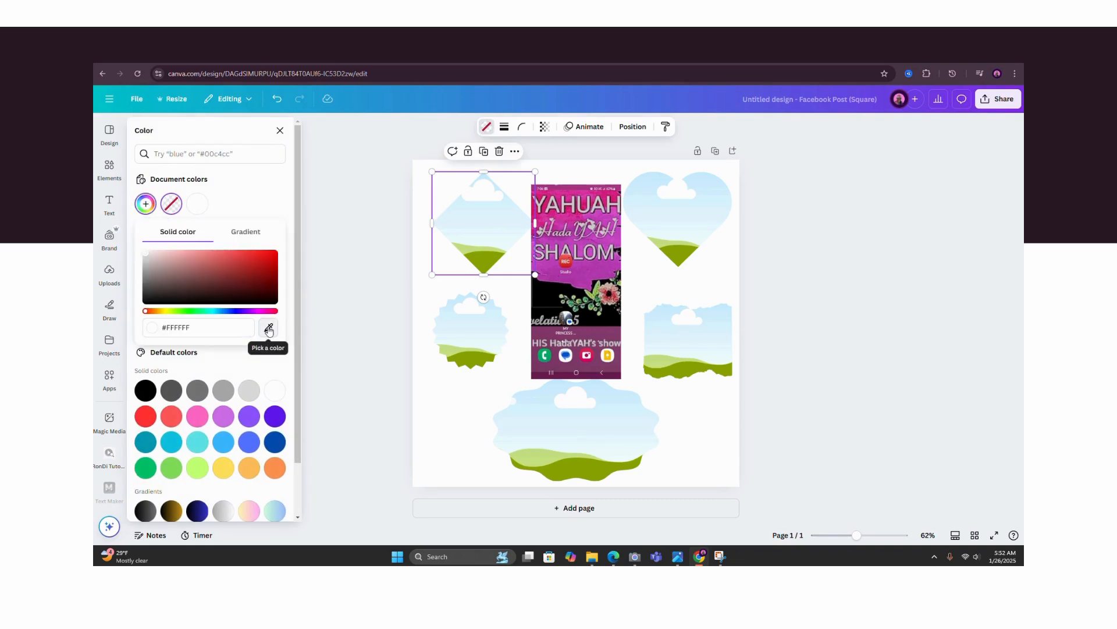
left_click(269, 326)
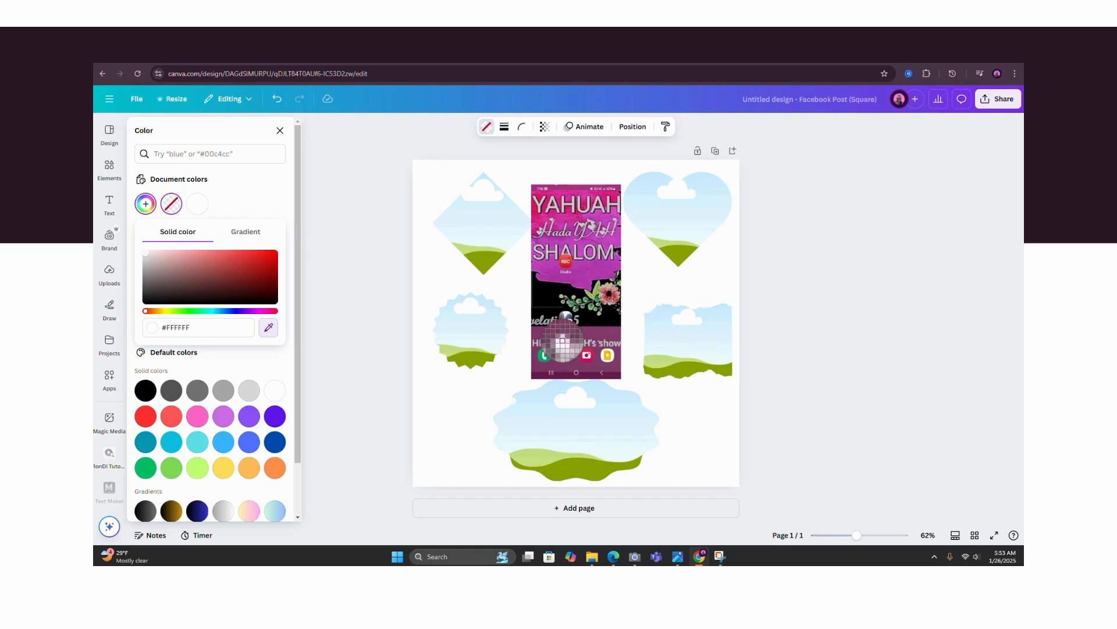
left_click(563, 343)
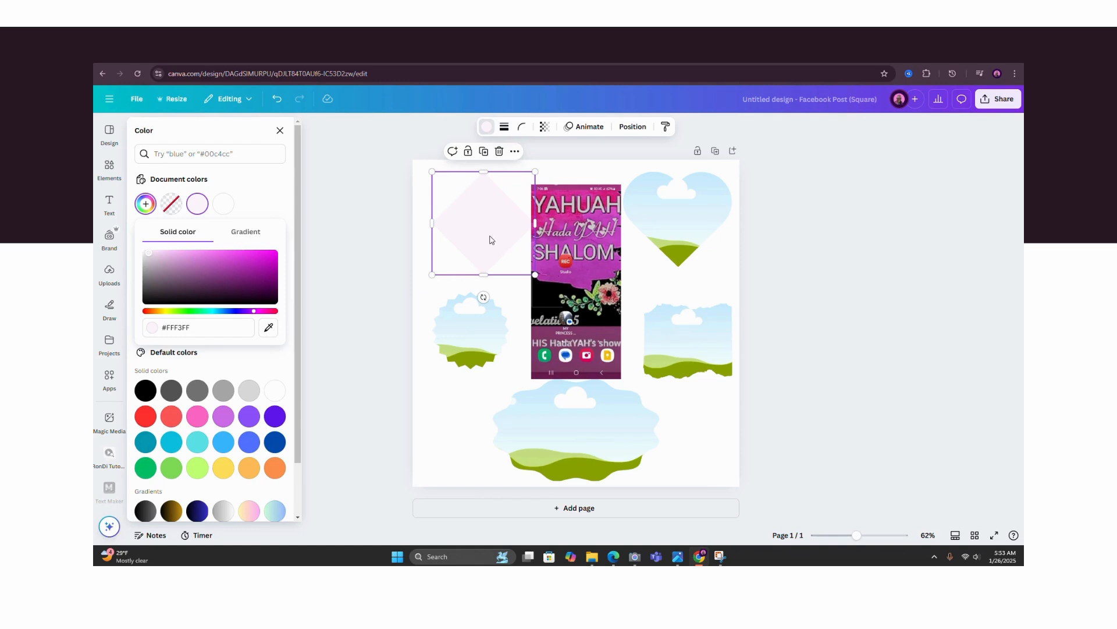
left_click(545, 127)
mouse_move(570, 167)
left_mouse_down()
mouse_move(516, 174)
mouse_move(573, 173)
left_mouse_up()
left_click(646, 288)
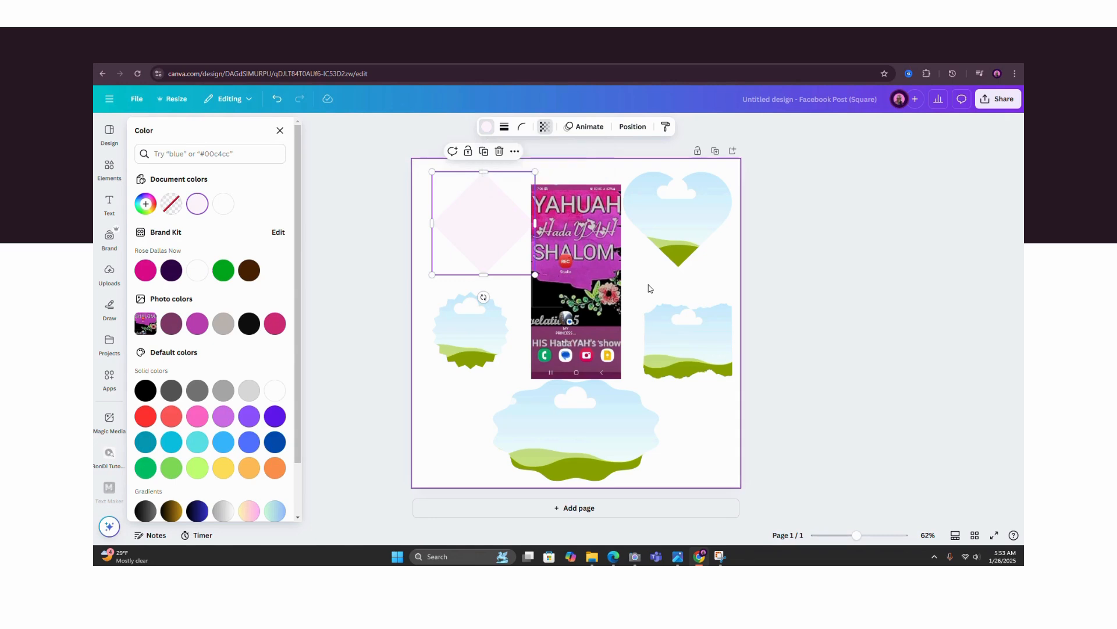
- Fill the scalloped circle frame with the dark plum #2B1A28 sampled from the dark browser window bar
left_click(486, 347)
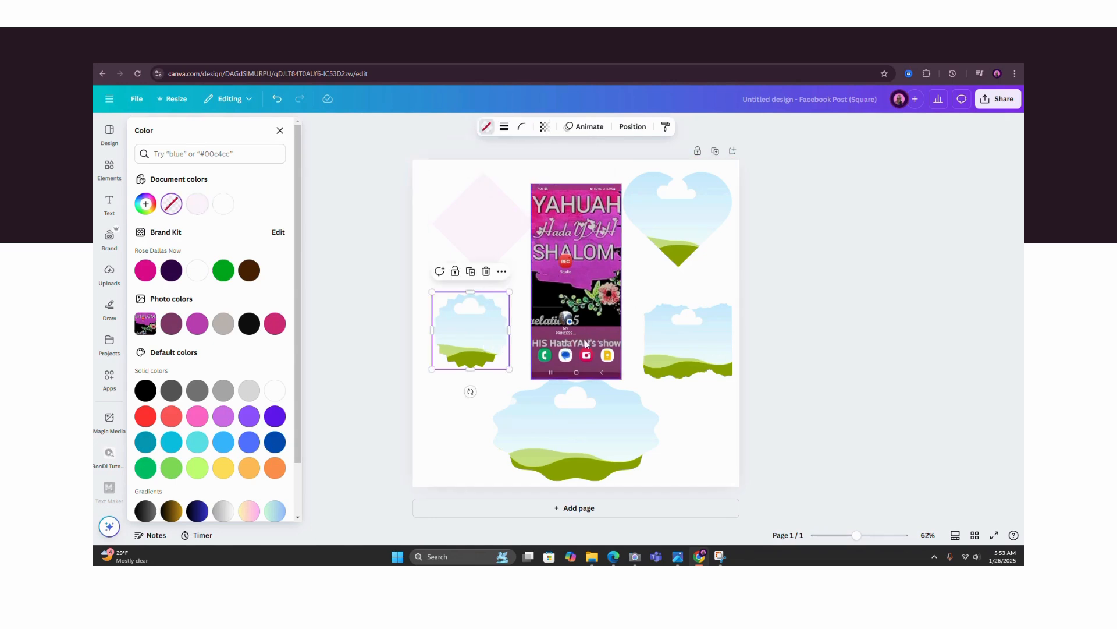
left_click(145, 204)
left_click(268, 327)
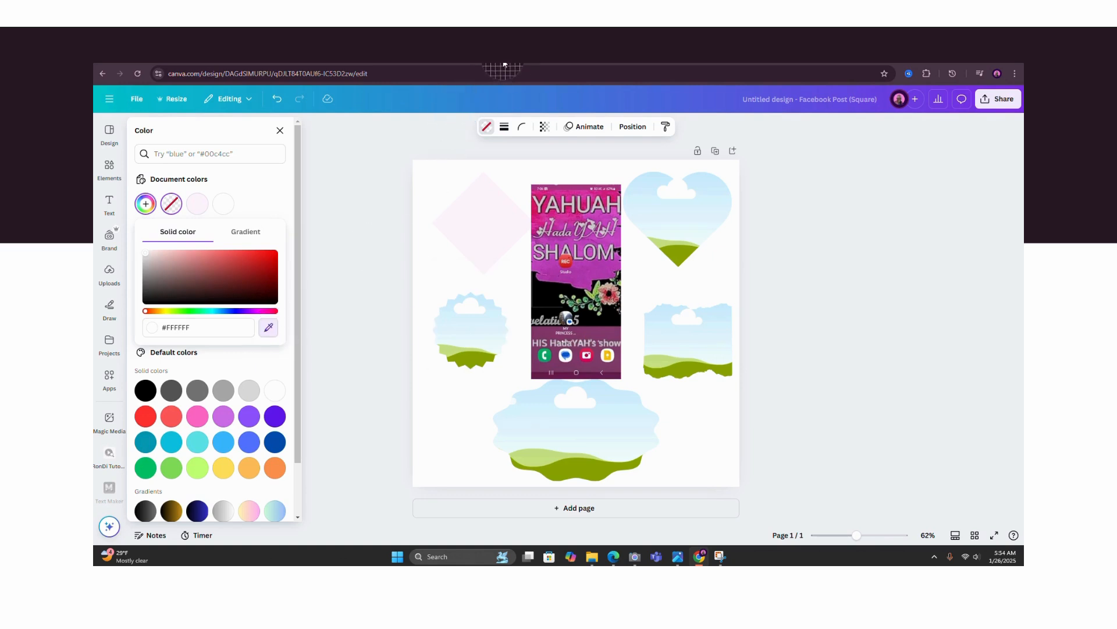
left_click(506, 60)
left_click(472, 336)
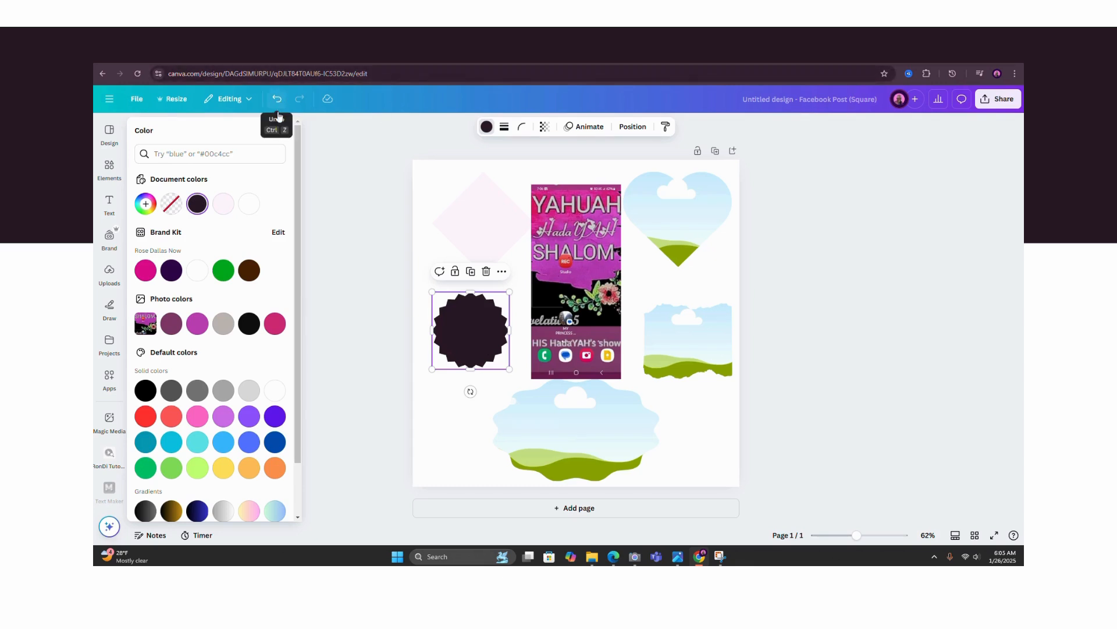
- Try the pink #E0257E sampled from the phone screenshot on the scalloped circle, and undo that fill
left_click(145, 203)
left_click(268, 327)
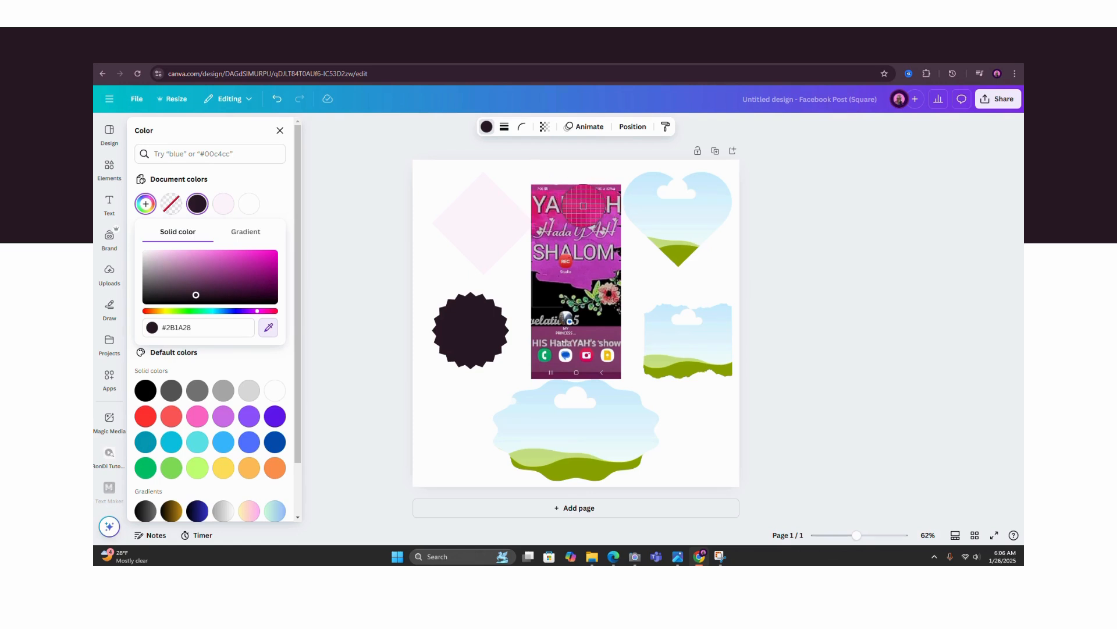
left_click(583, 206)
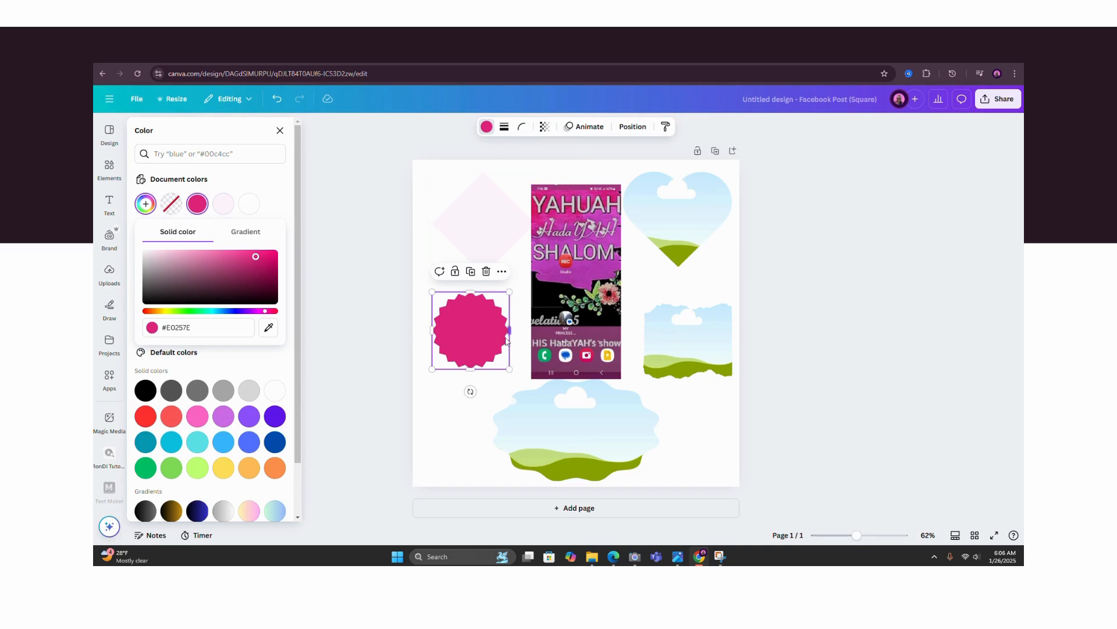
left_click(277, 98)
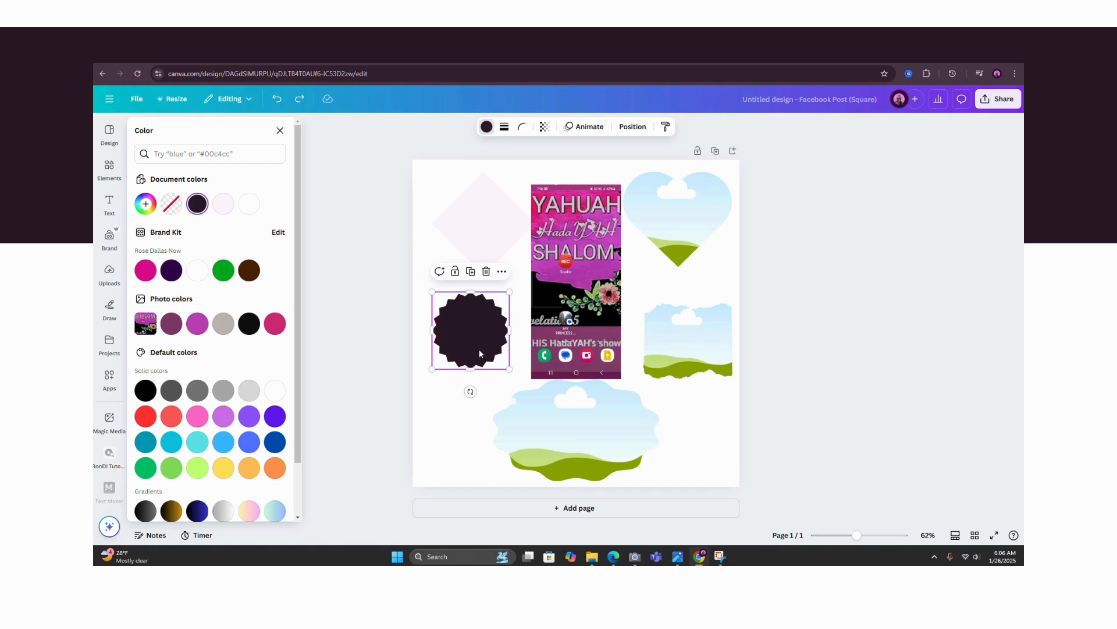
- Fill the heart frame with the purple #BB41BA sampled from the phone screenshot
left_click(676, 227)
left_click(145, 204)
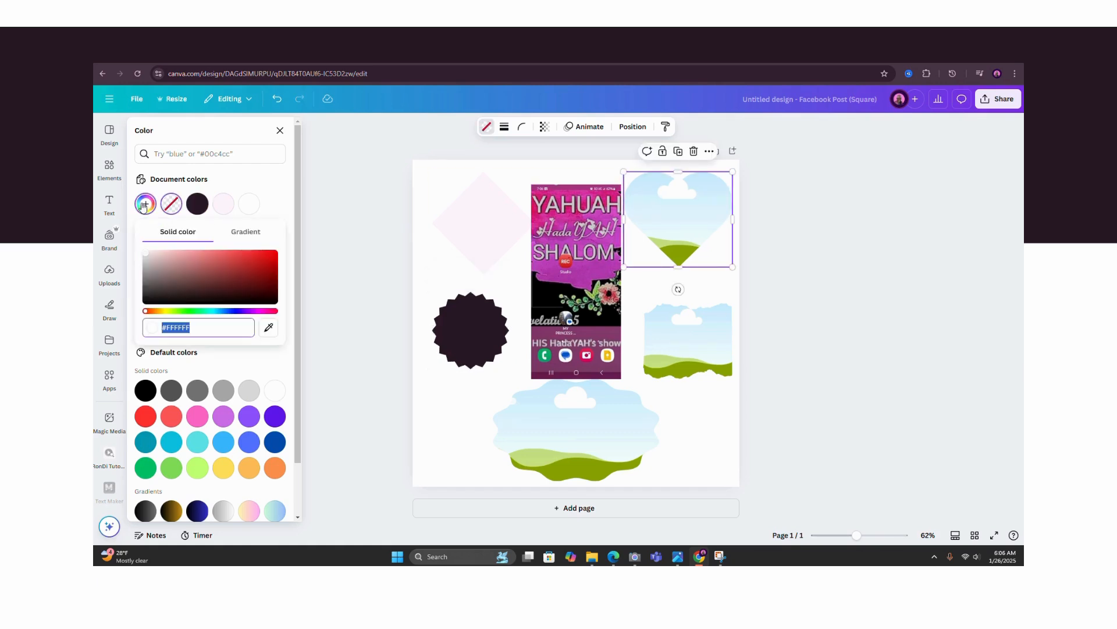
left_click(268, 327)
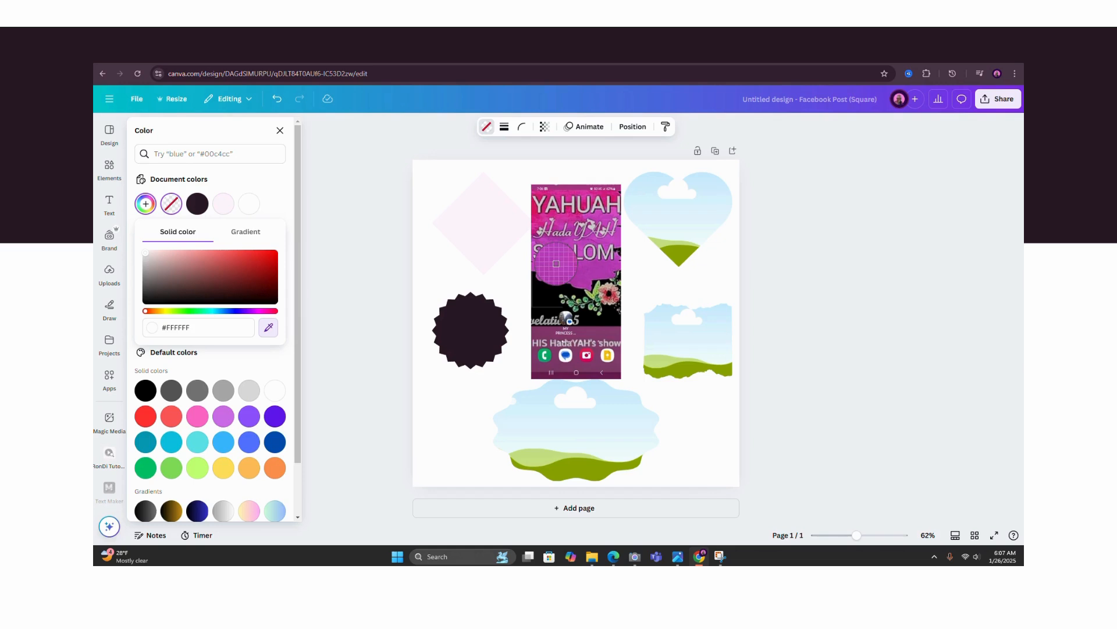
left_click(555, 261)
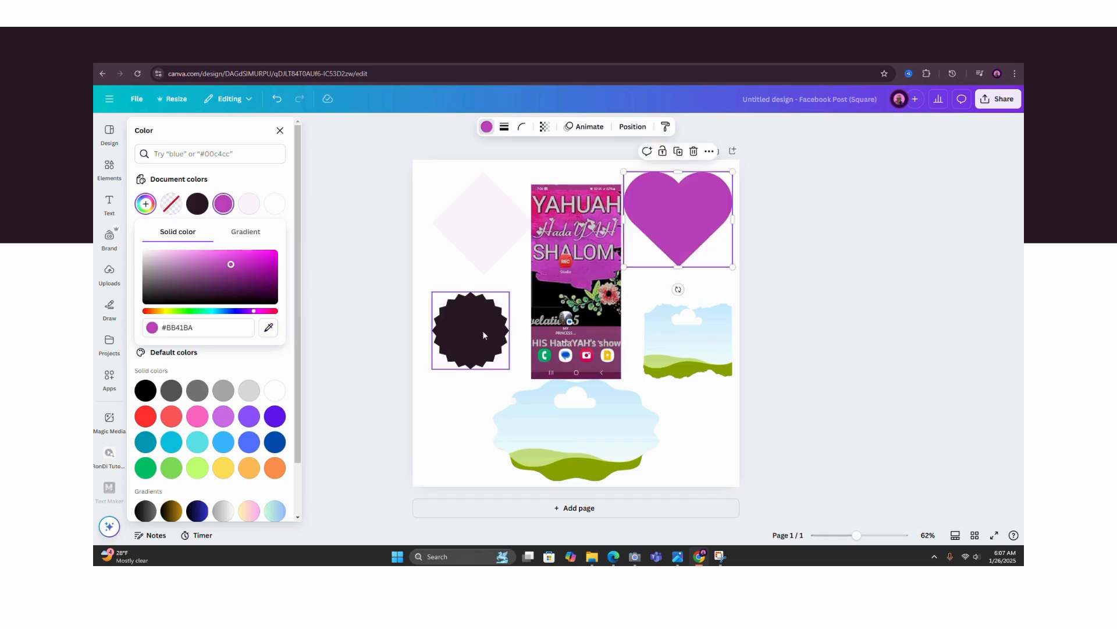
left_click(687, 213)
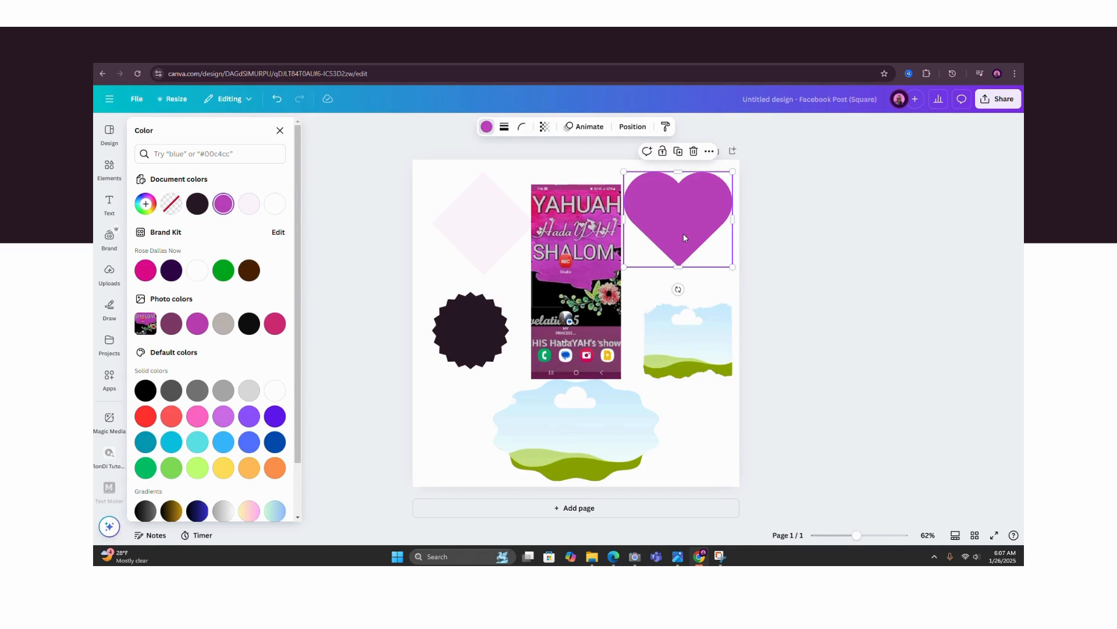
- Fill the torn-paper frame with the black #000000 sampled from the phone screenshot's dark area
left_click(686, 338)
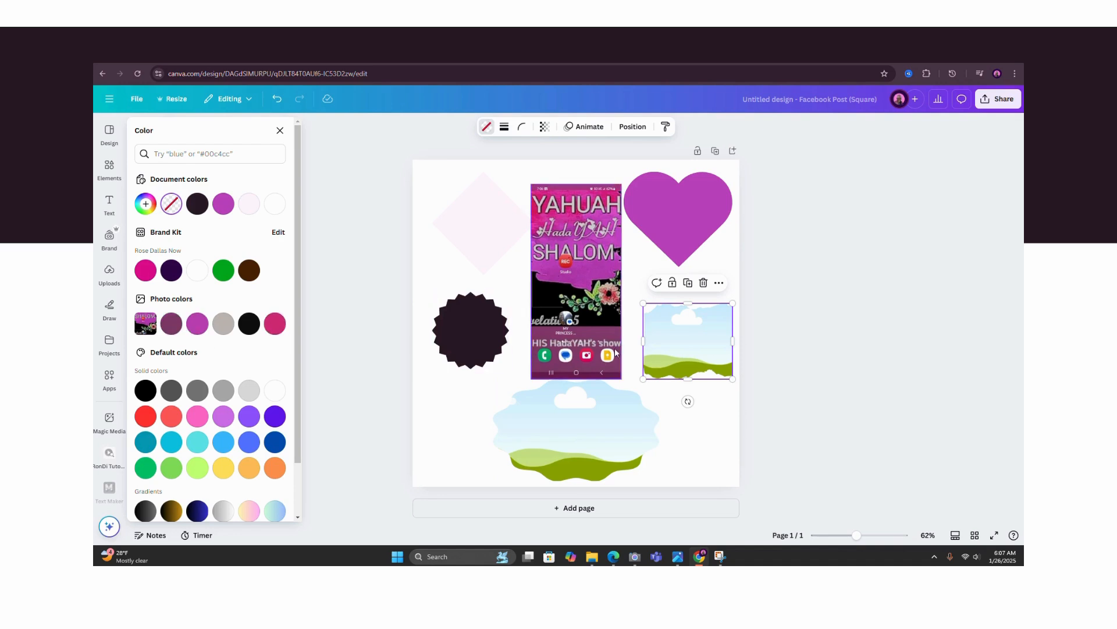
left_click(486, 126)
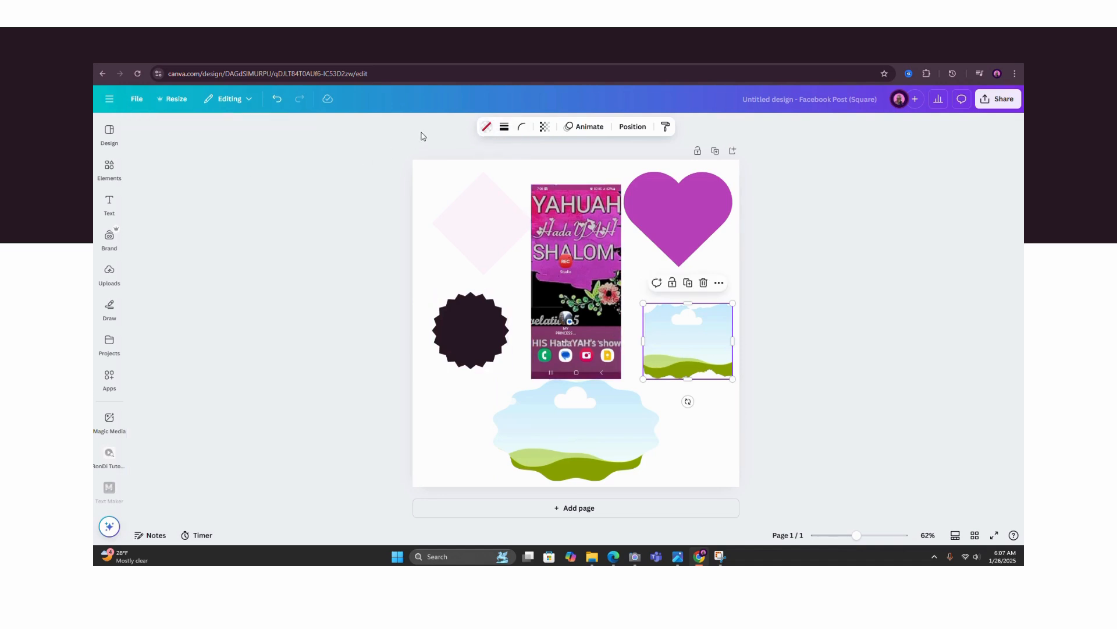
left_click(487, 126)
left_click(146, 204)
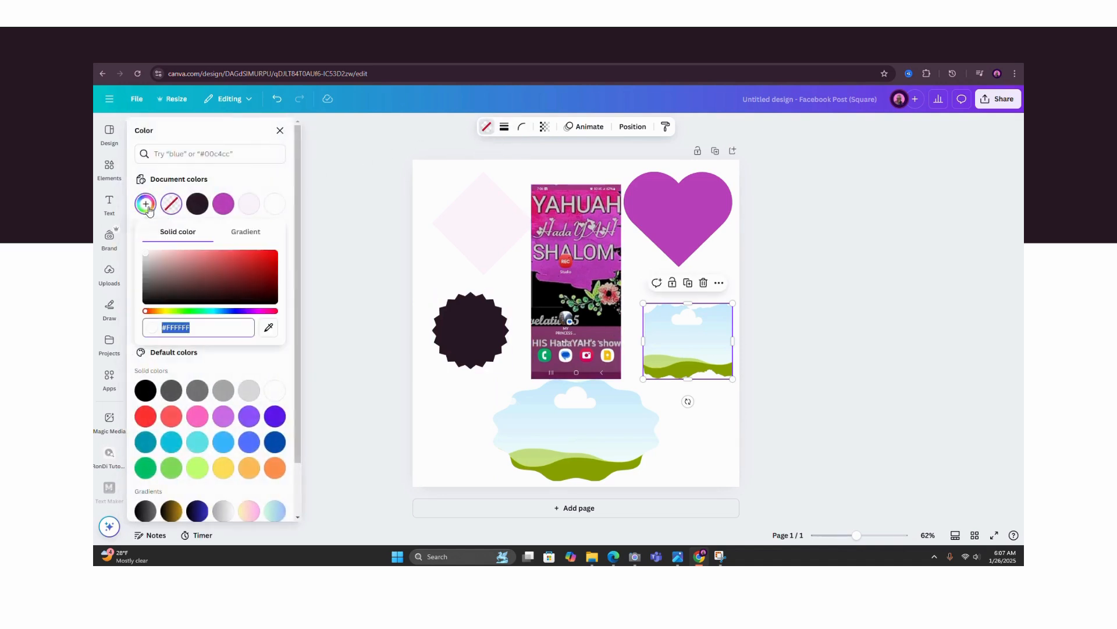
left_click(268, 327)
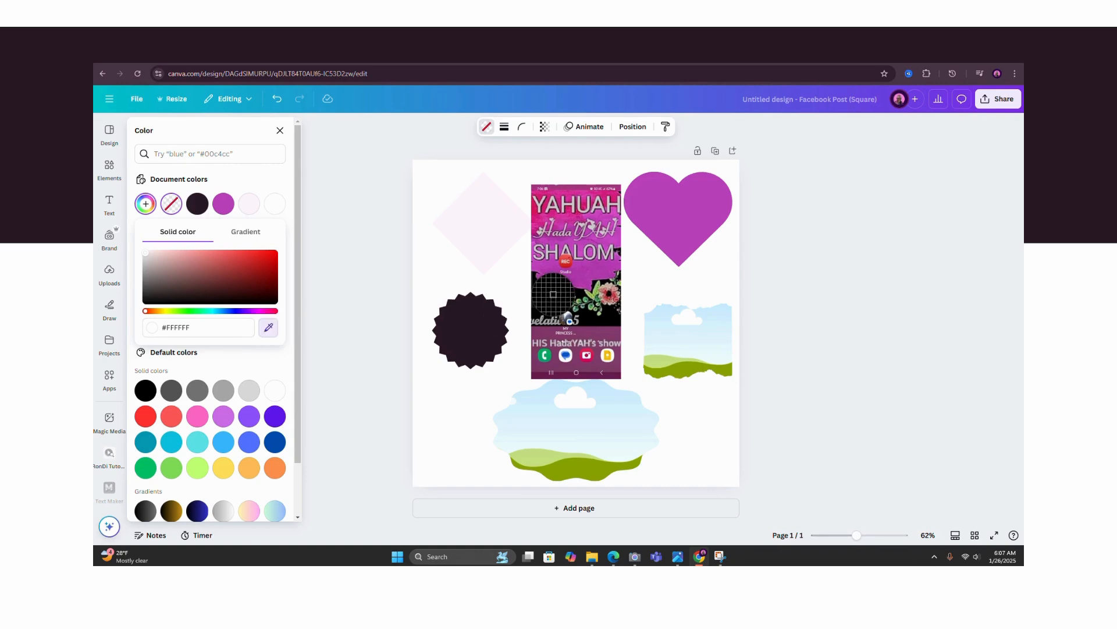
left_click(550, 295)
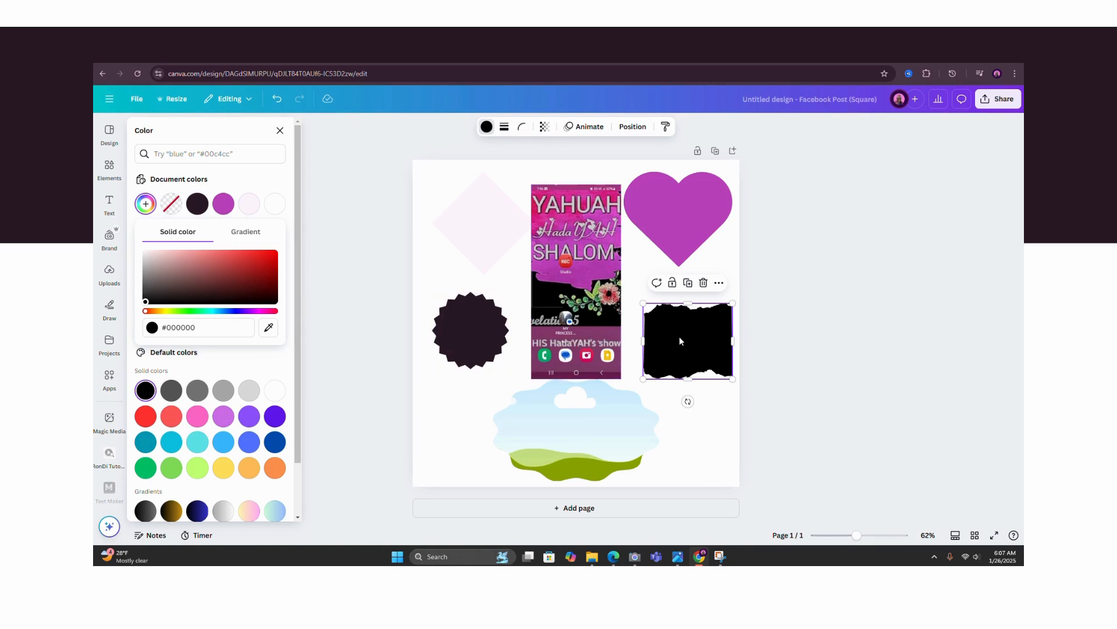
- Add the scalloped circle's dark plum #2B1A28 to the Brand Kit colour palette and save the change
left_click(467, 331)
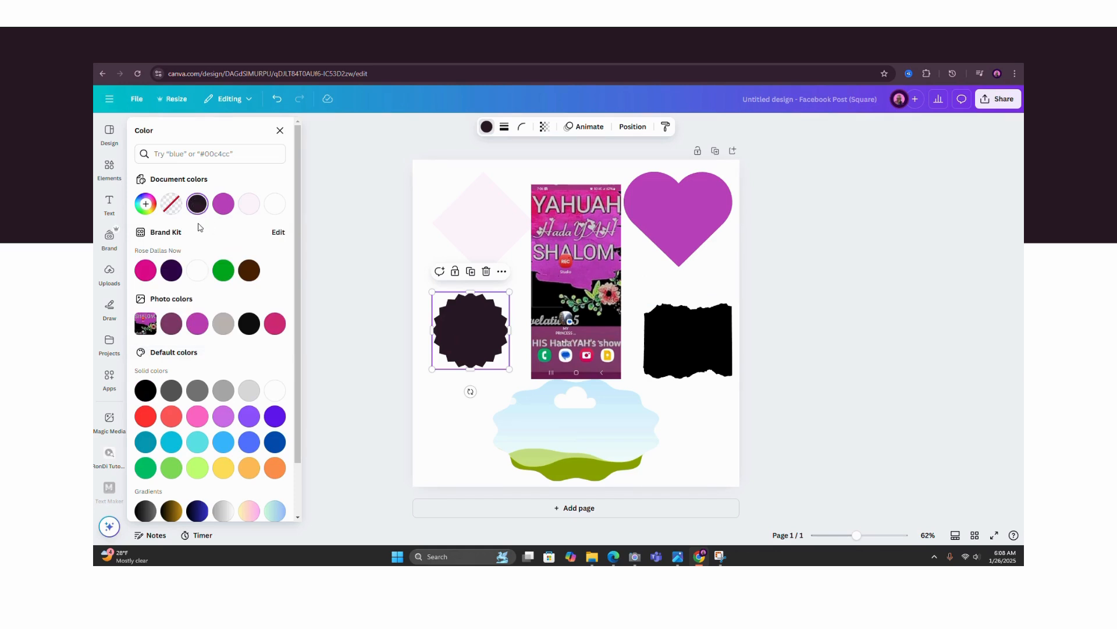
left_click(277, 232)
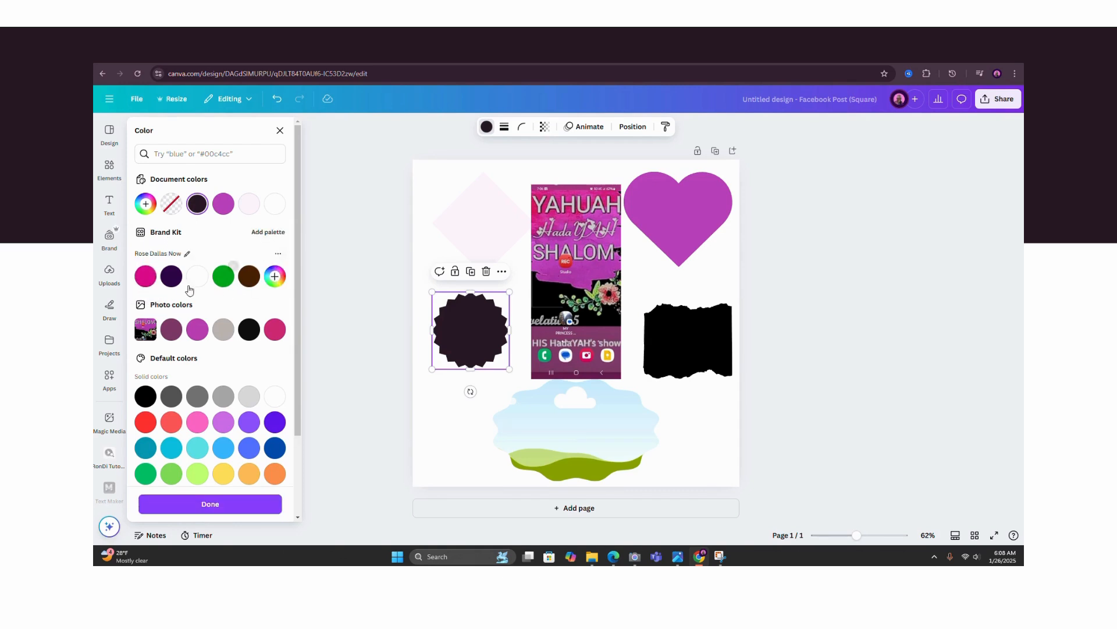
left_click(276, 277)
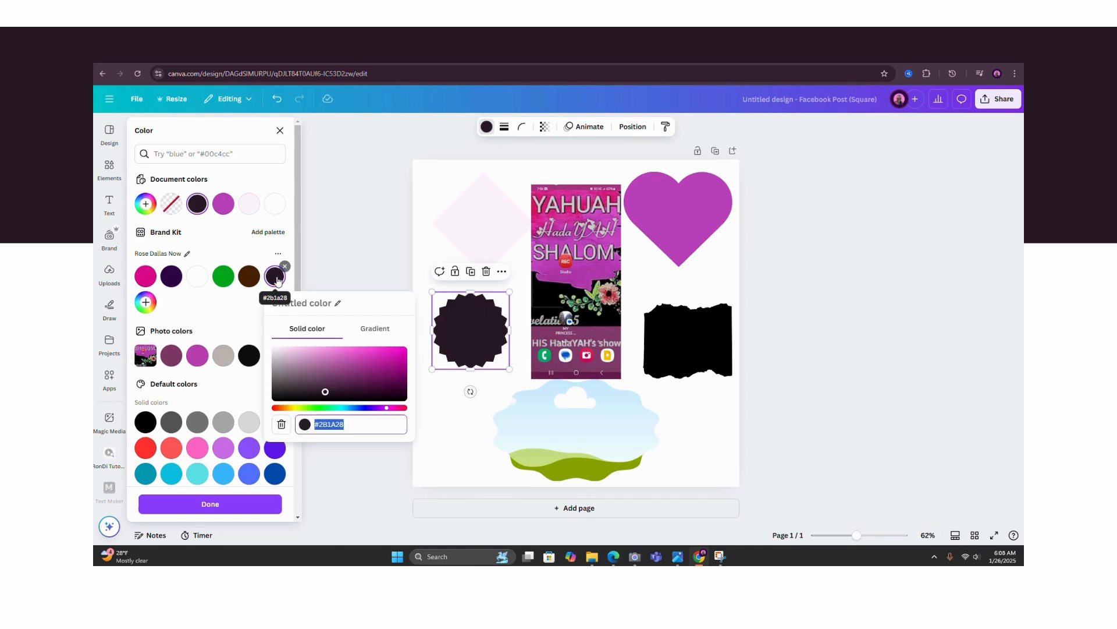
left_click(198, 205)
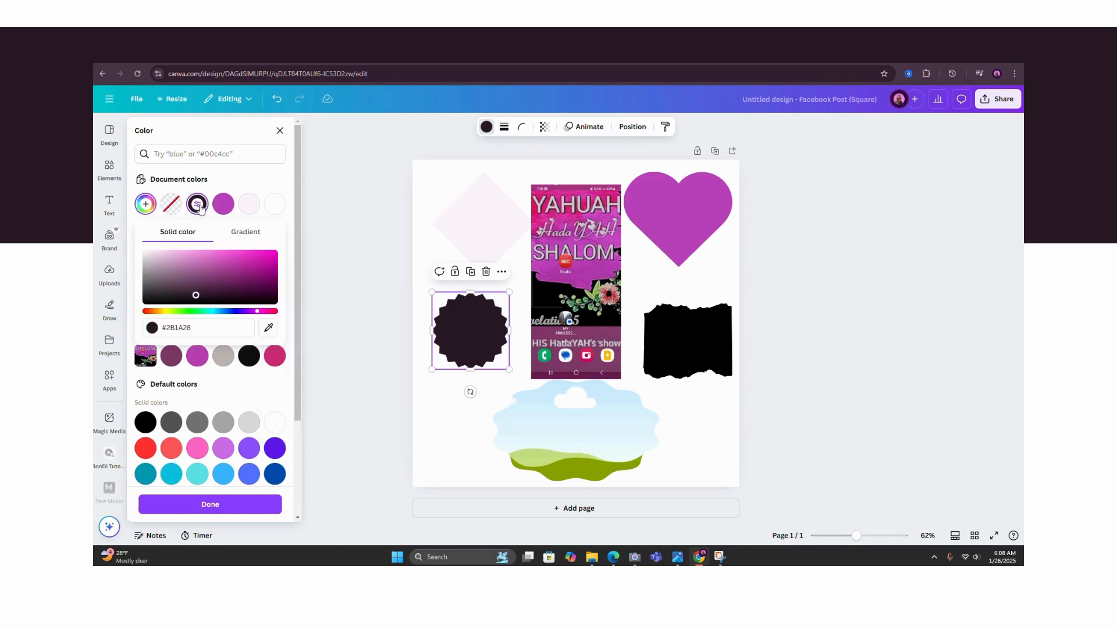
left_click(270, 330)
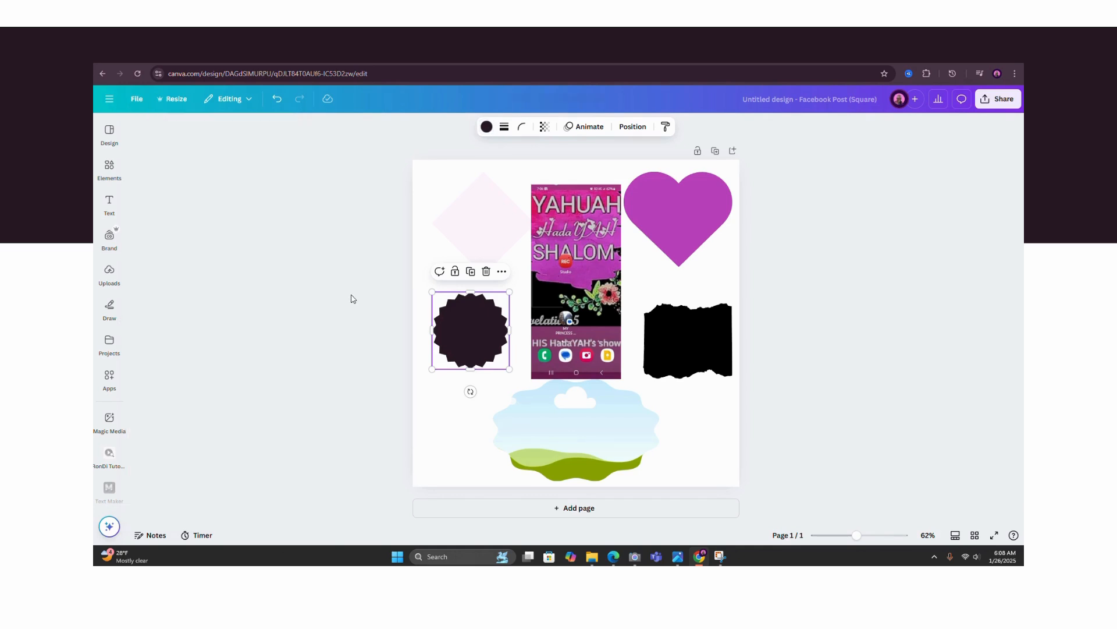
left_click(476, 340)
- Change the torn-paper frame's fill to the green #6FA065 picked with the eyedropper
left_click(679, 349)
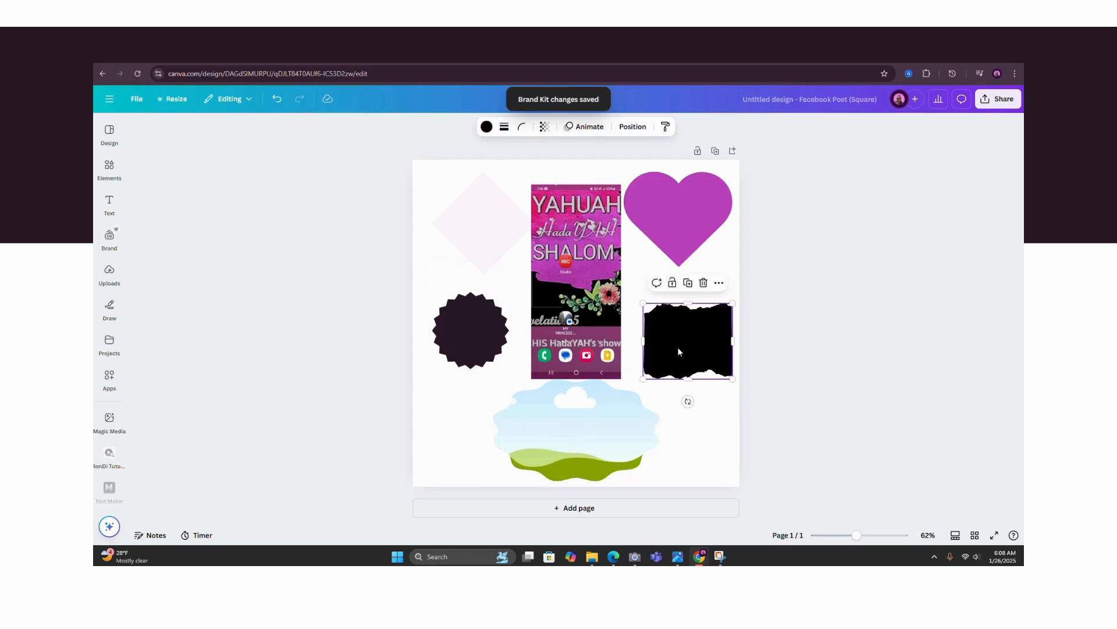
left_click(487, 126)
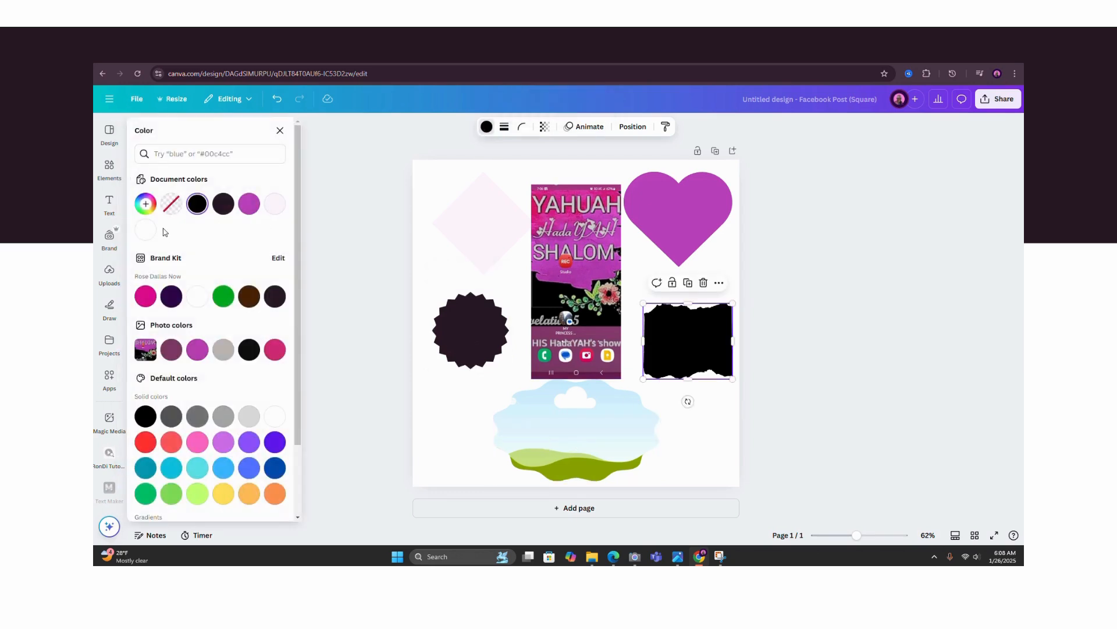
left_click(145, 204)
left_click(268, 327)
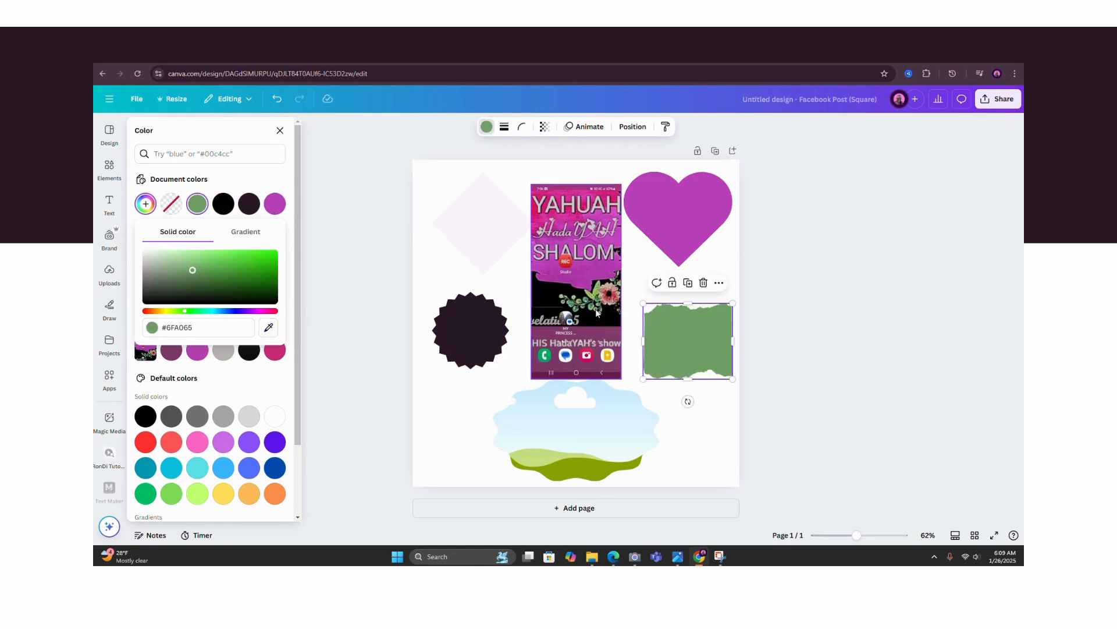
- Fill the wavy oval frame at the bottom of the page with the plum #833B6C sampled from the phone screenshot
left_click(570, 449)
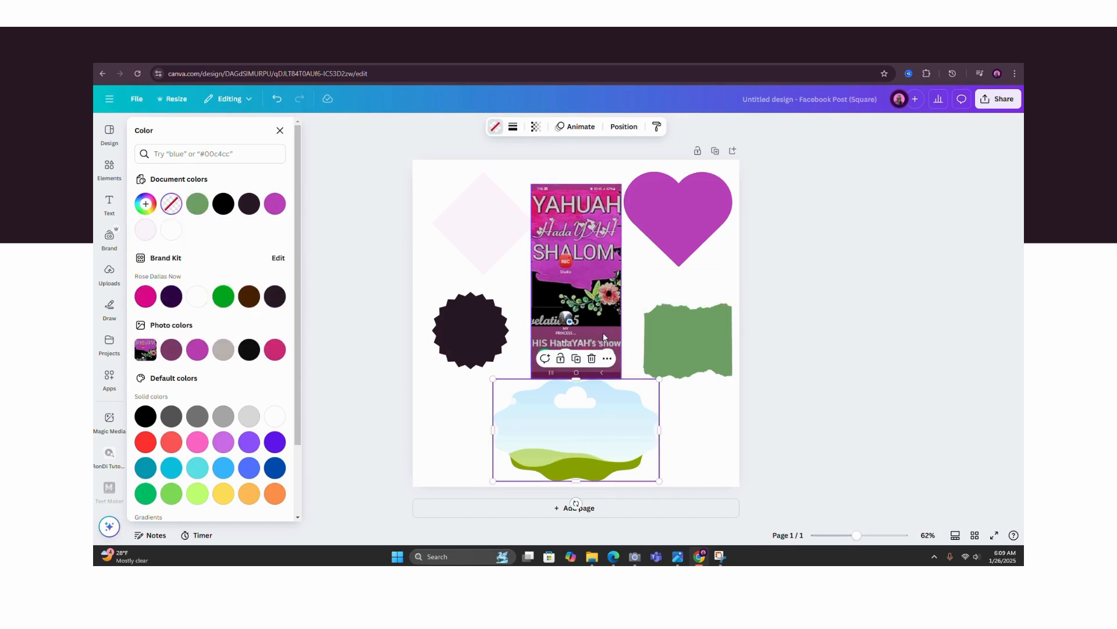
left_click(496, 126)
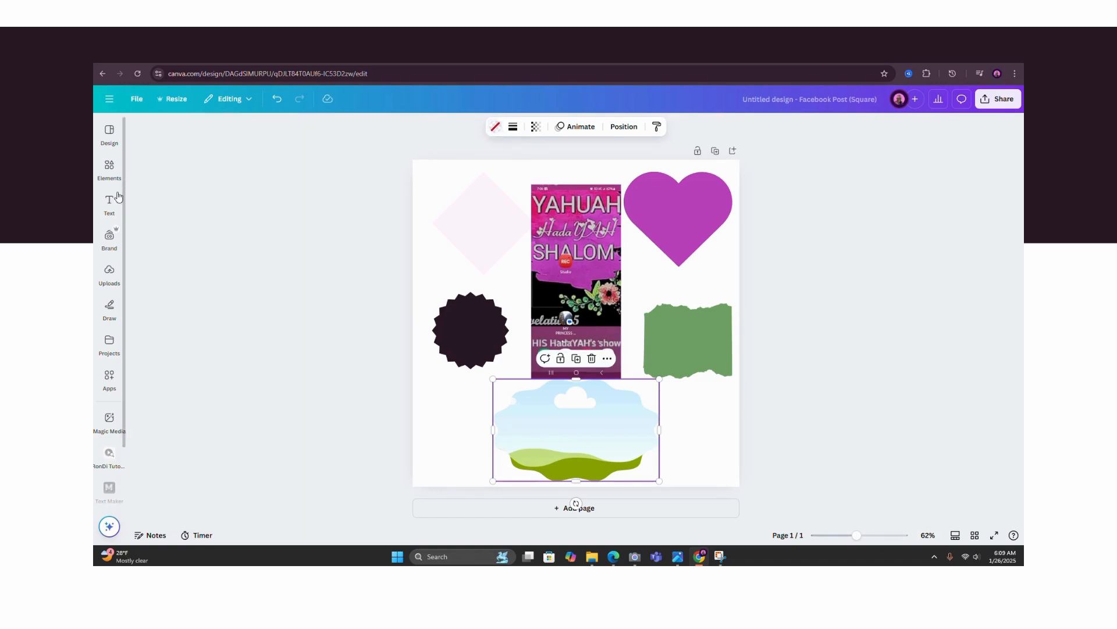
left_click(495, 126)
left_click(145, 204)
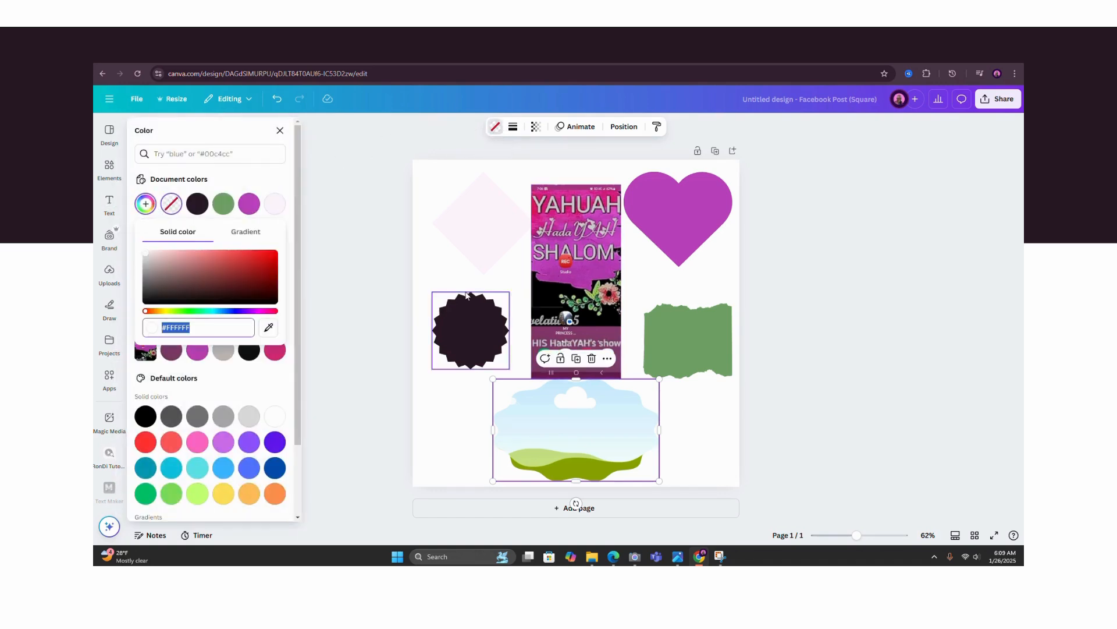
left_click(268, 330)
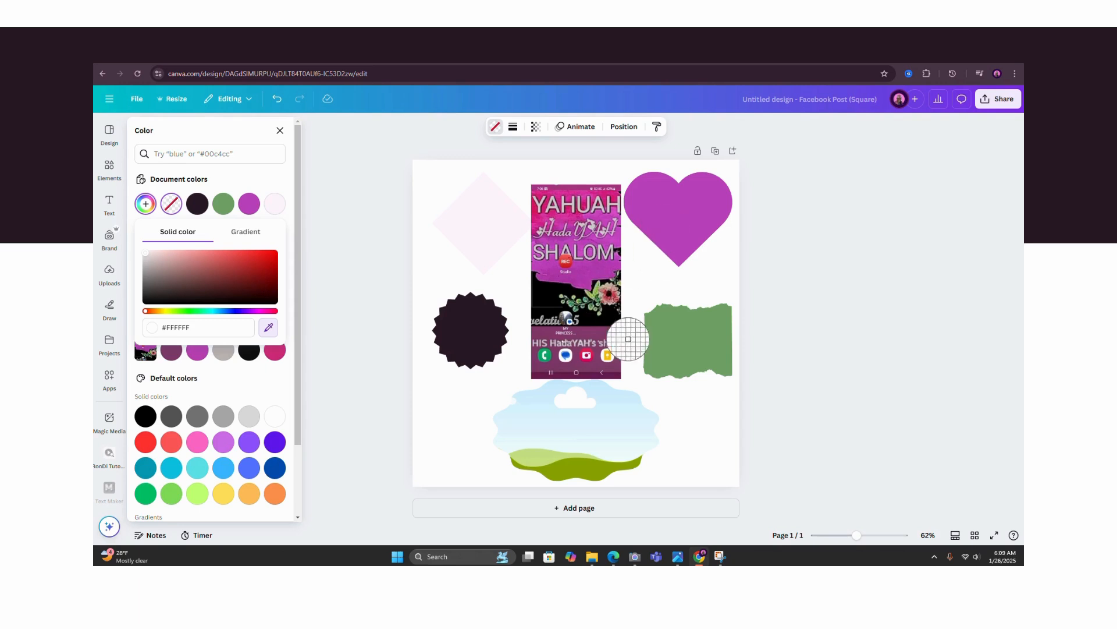
left_click(594, 334)
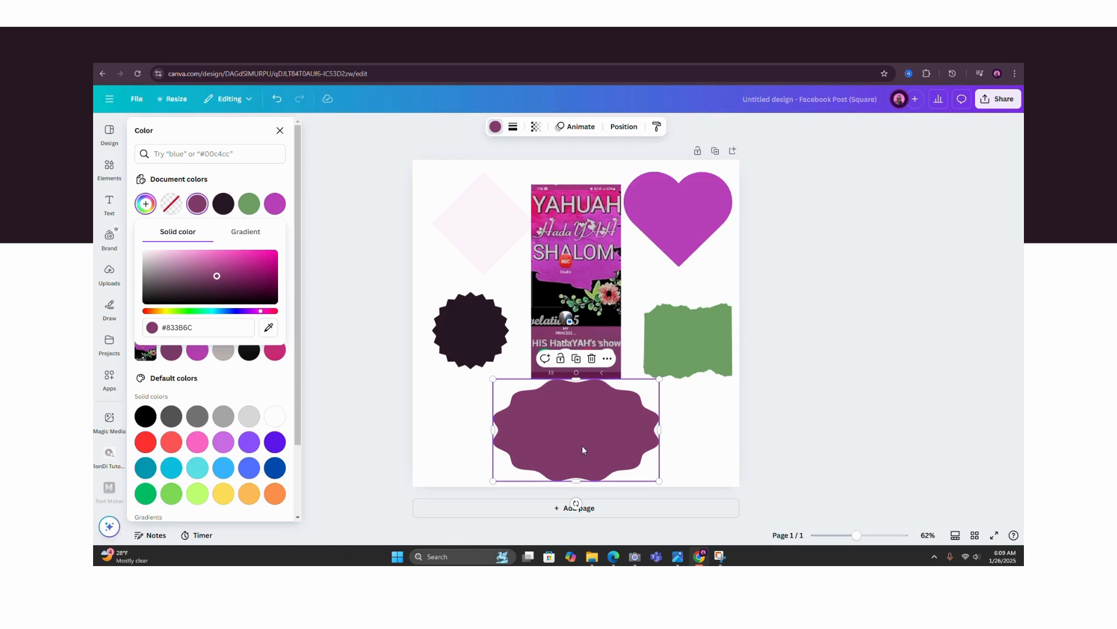
key("Escape")
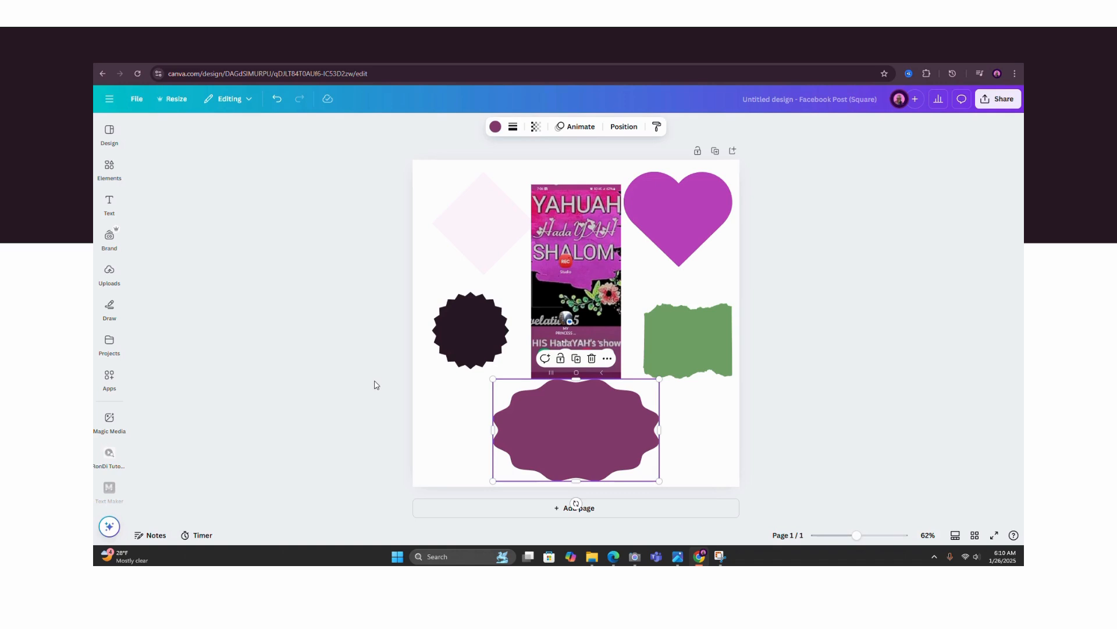
- Shrink the wavy oval frame and centre it below the phone screenshot
left_click(495, 127)
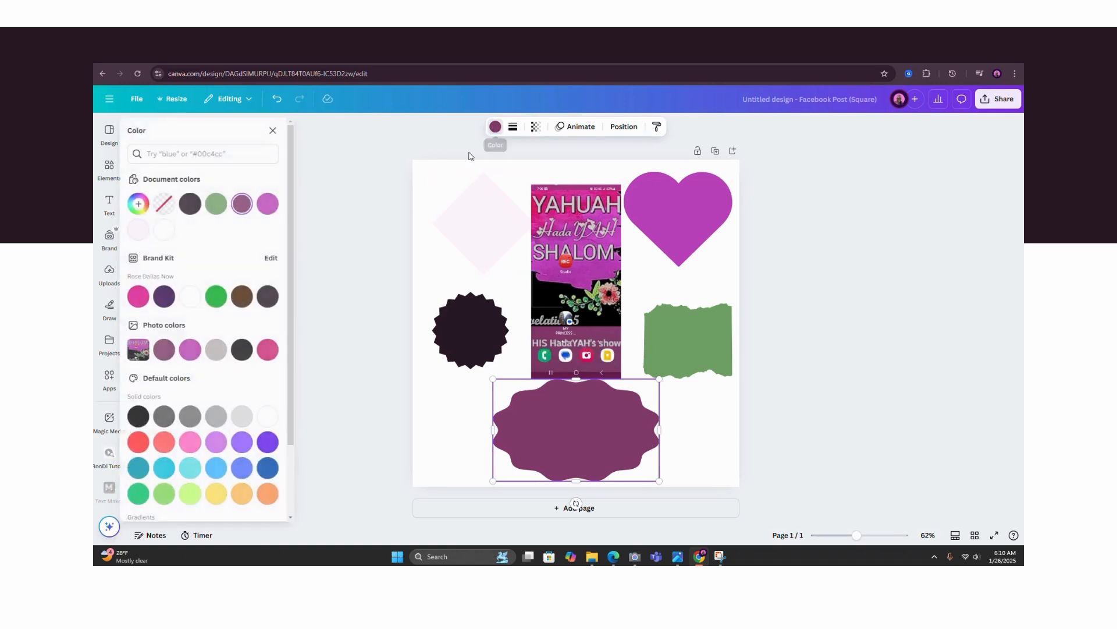
left_click(145, 204)
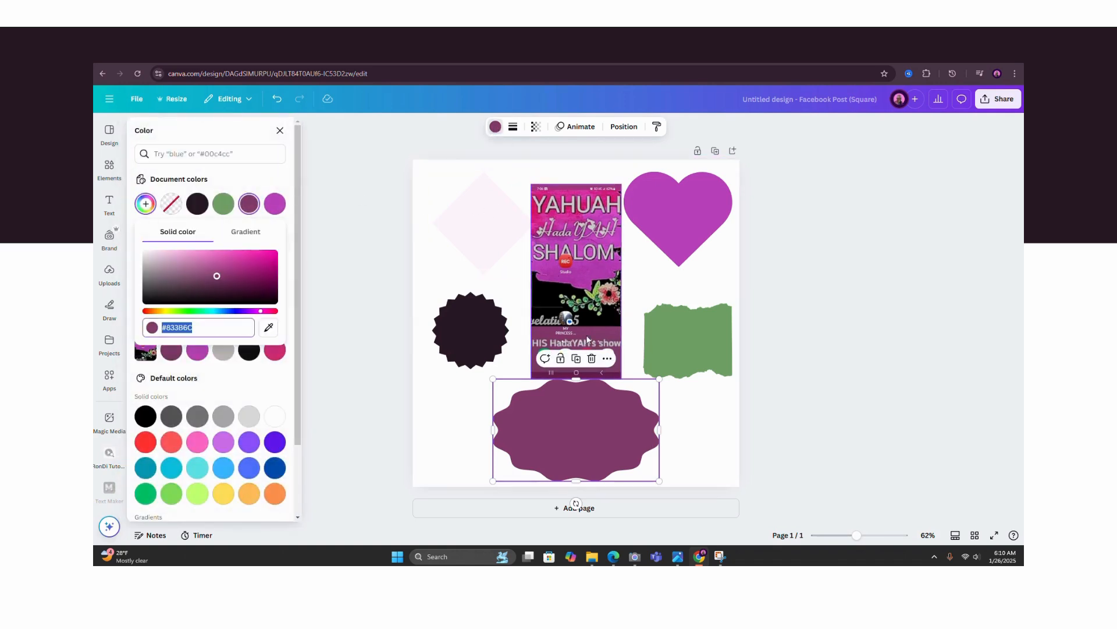
left_click_drag(659, 379, 624, 400)
left_click_drag(560, 436, 581, 431)
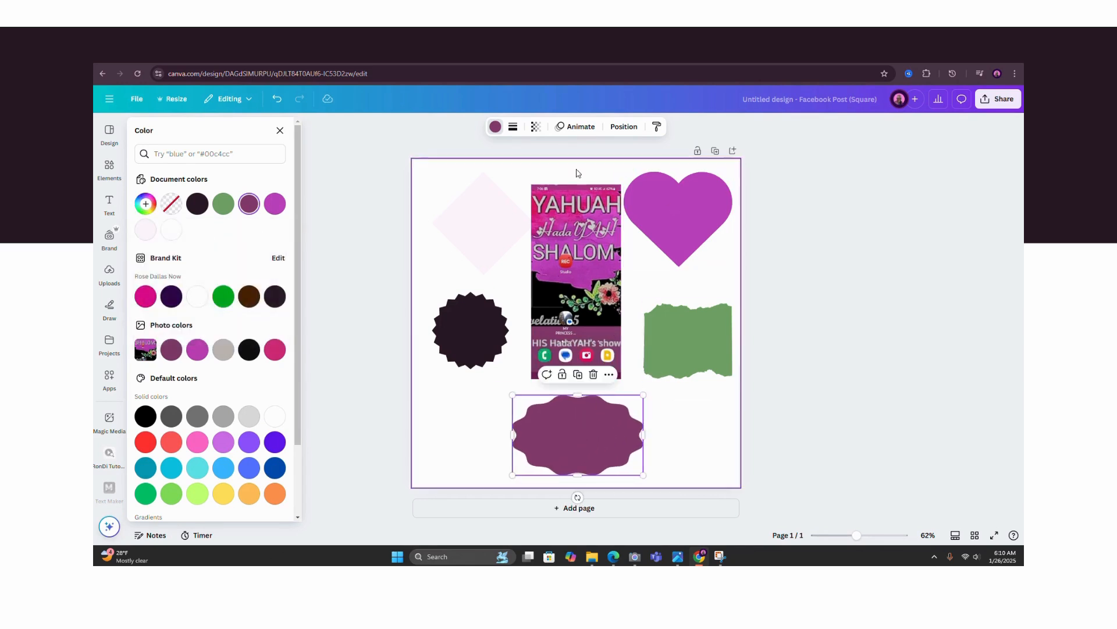
- Change the wavy oval frame's fill to the dark plum #2B1A28 sampled from outside the design page
left_click(147, 205)
left_click(268, 327)
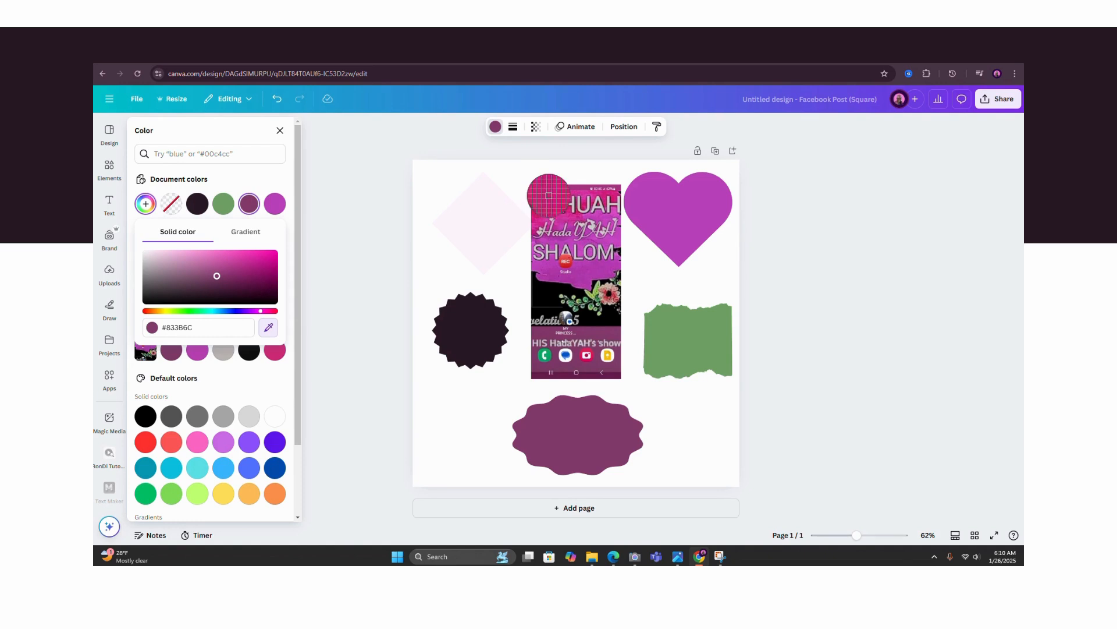
left_click(507, 65)
- Fill the wavy oval frame with the bright pink #E32E9E sampled from the upper part of the phone screenshot
left_click(146, 203)
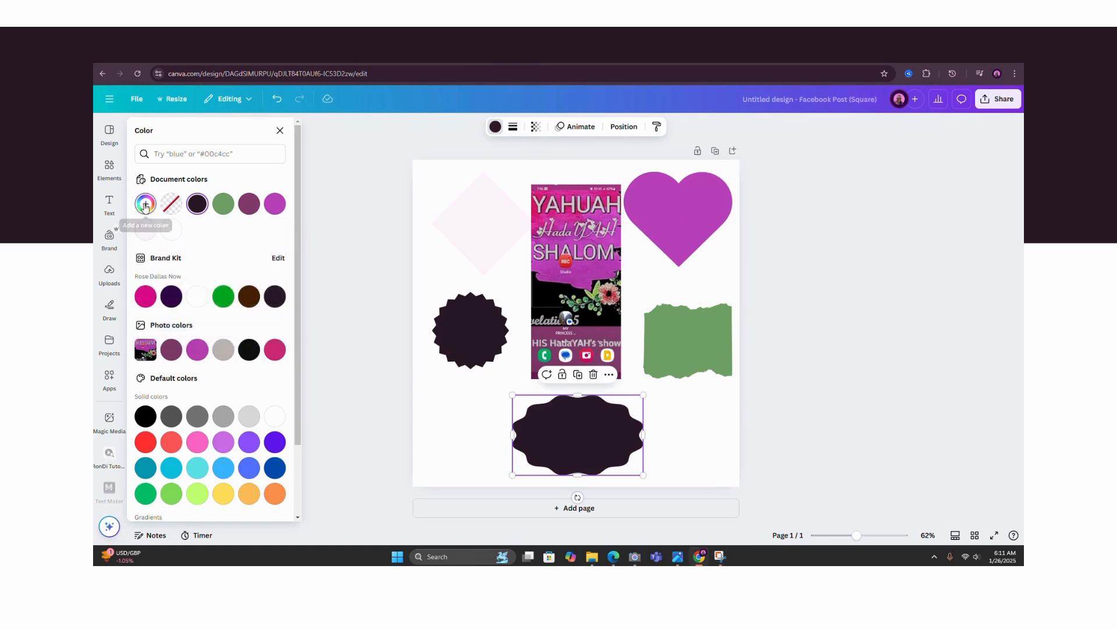
left_click(145, 204)
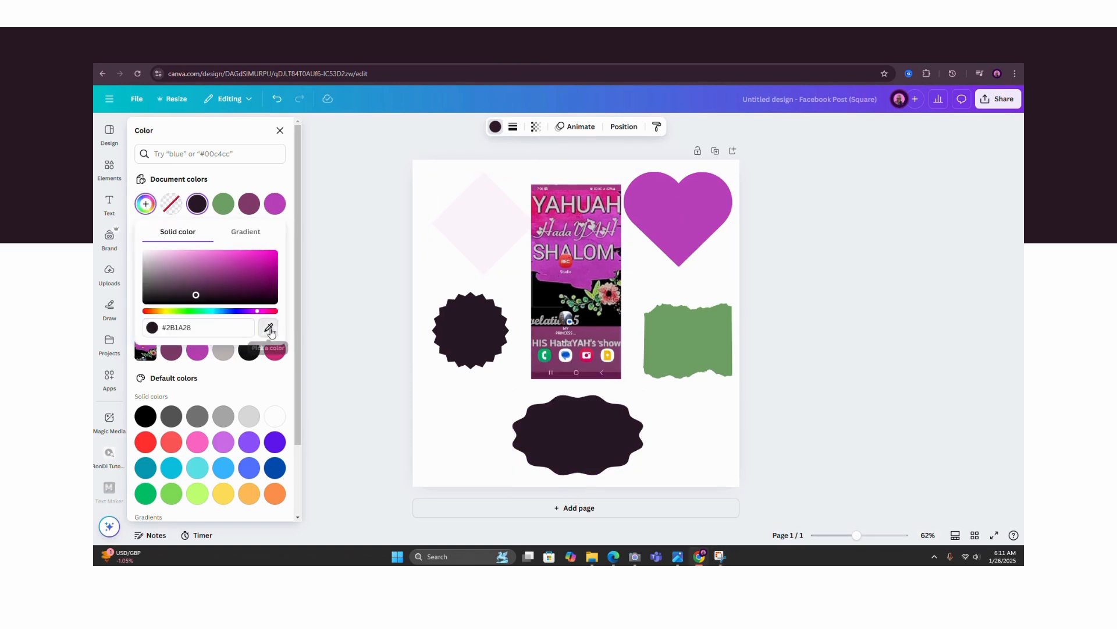
left_click(268, 327)
left_click(559, 197)
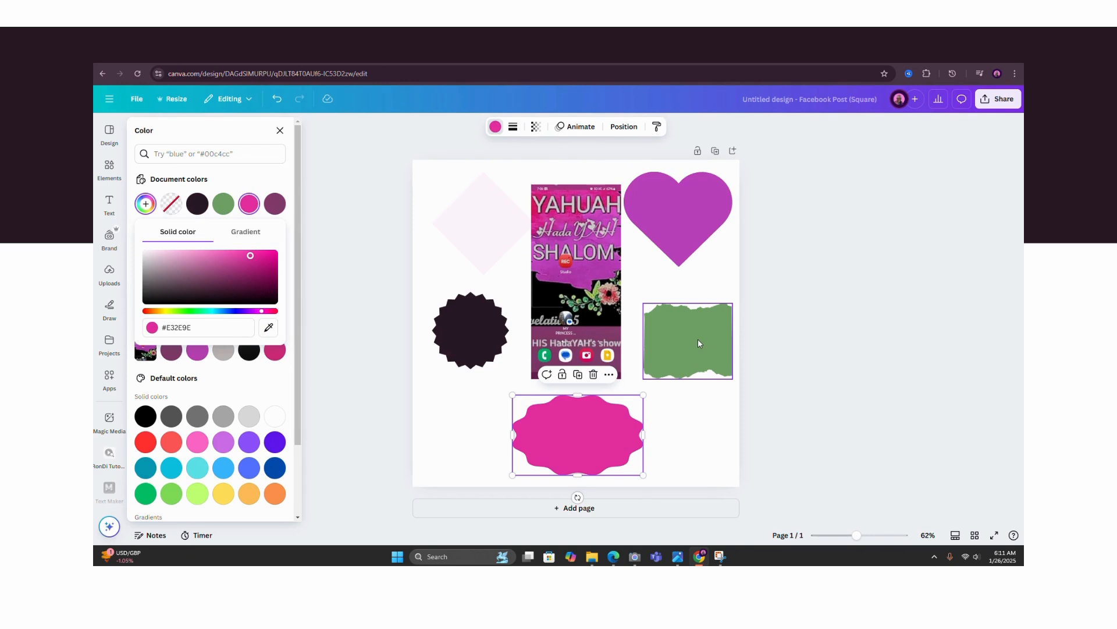
left_click(145, 204)
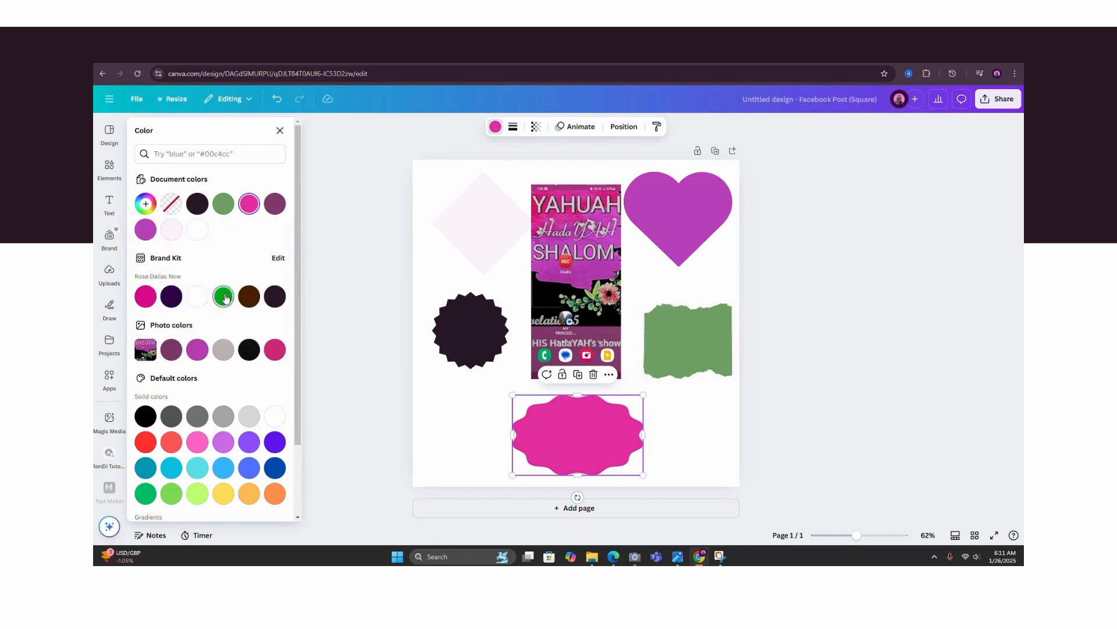
left_click(146, 204)
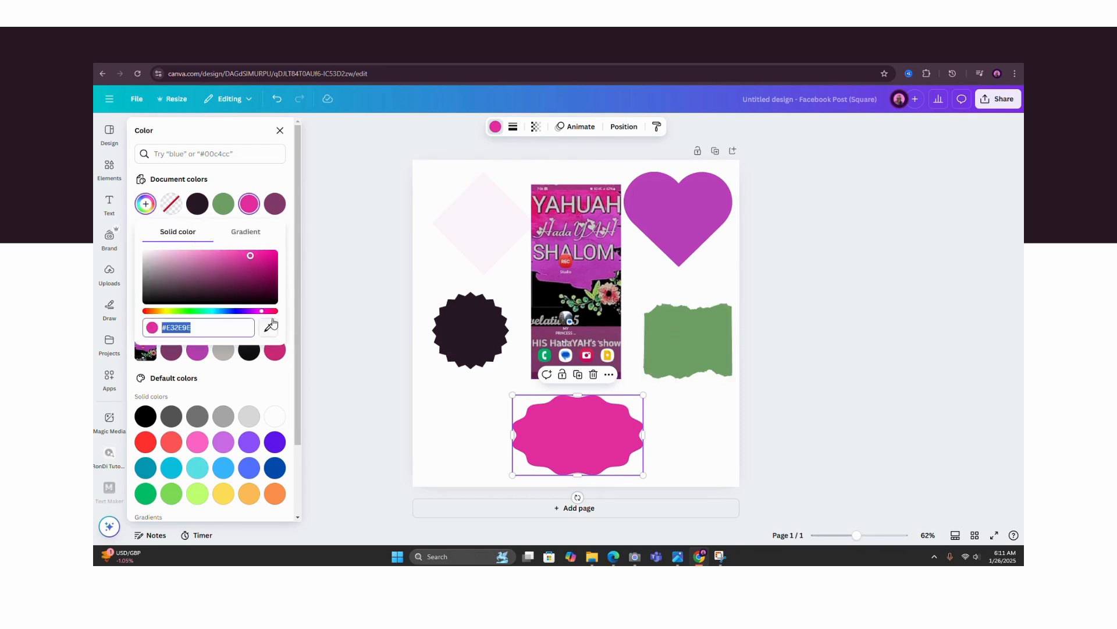
left_click(268, 327)
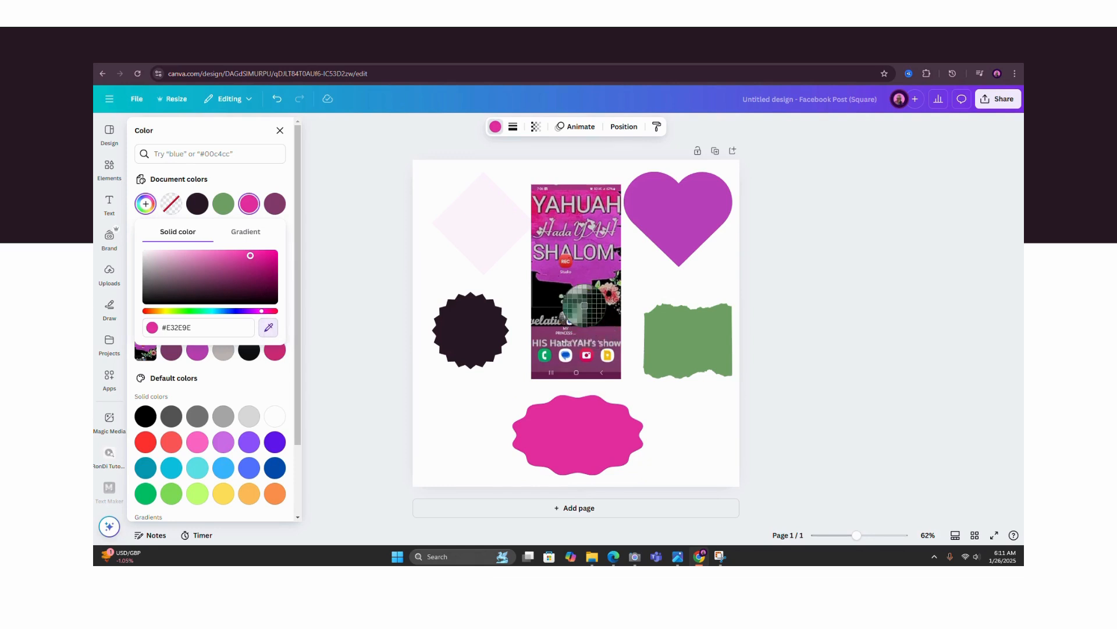
left_click(582, 306)
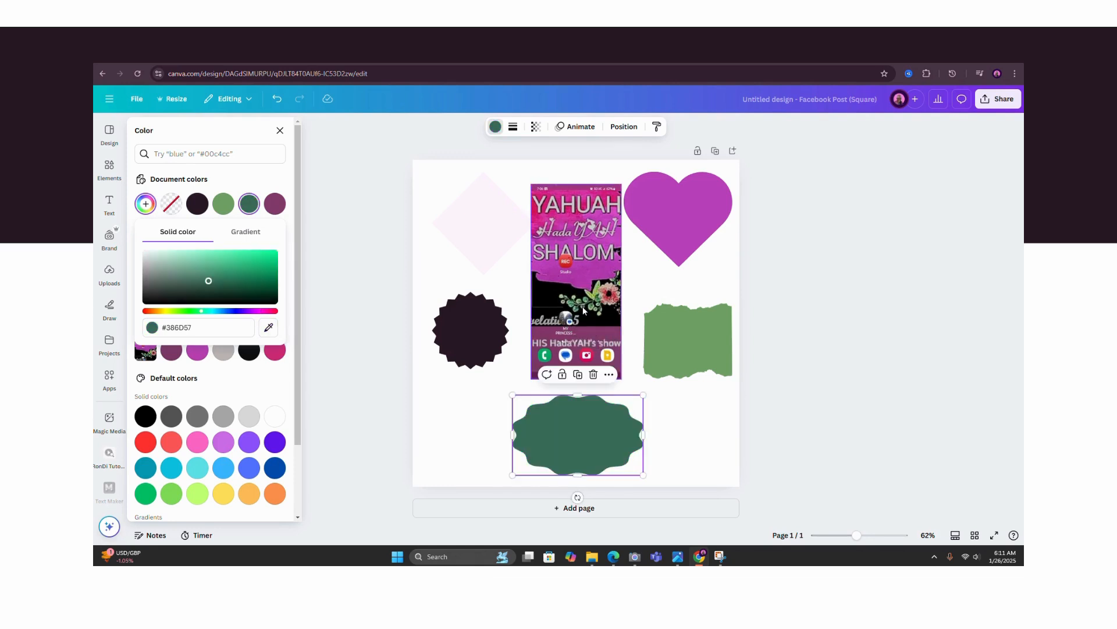
left_click(278, 102)
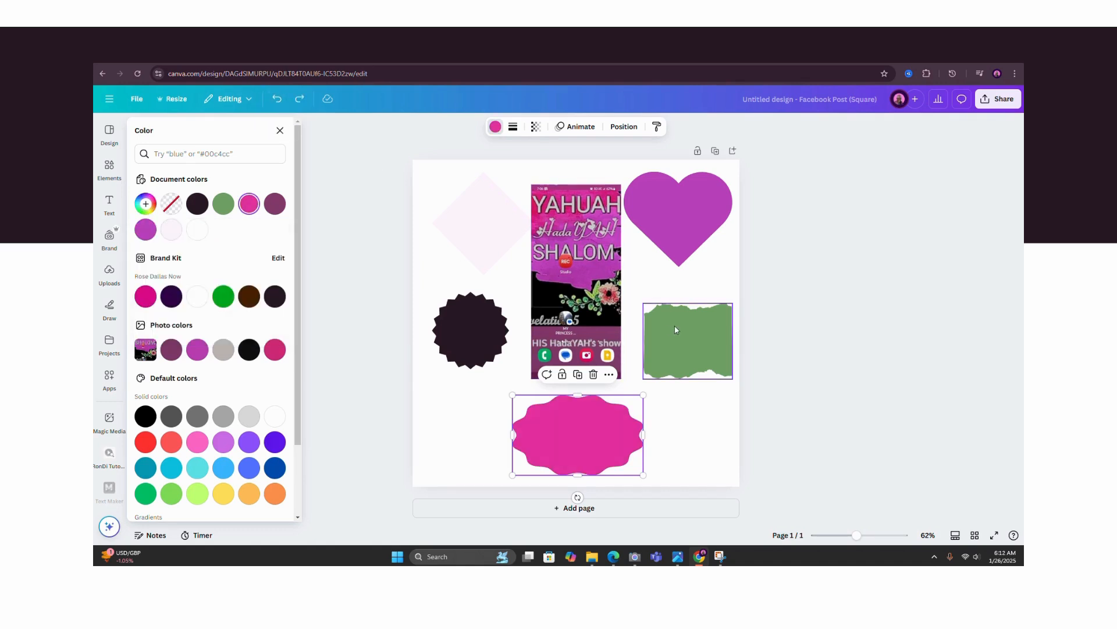
- Duplicate the green torn-paper frame slightly lower and fill the copy with a dark green sampled from the phone screenshot's leaves
left_click(657, 344)
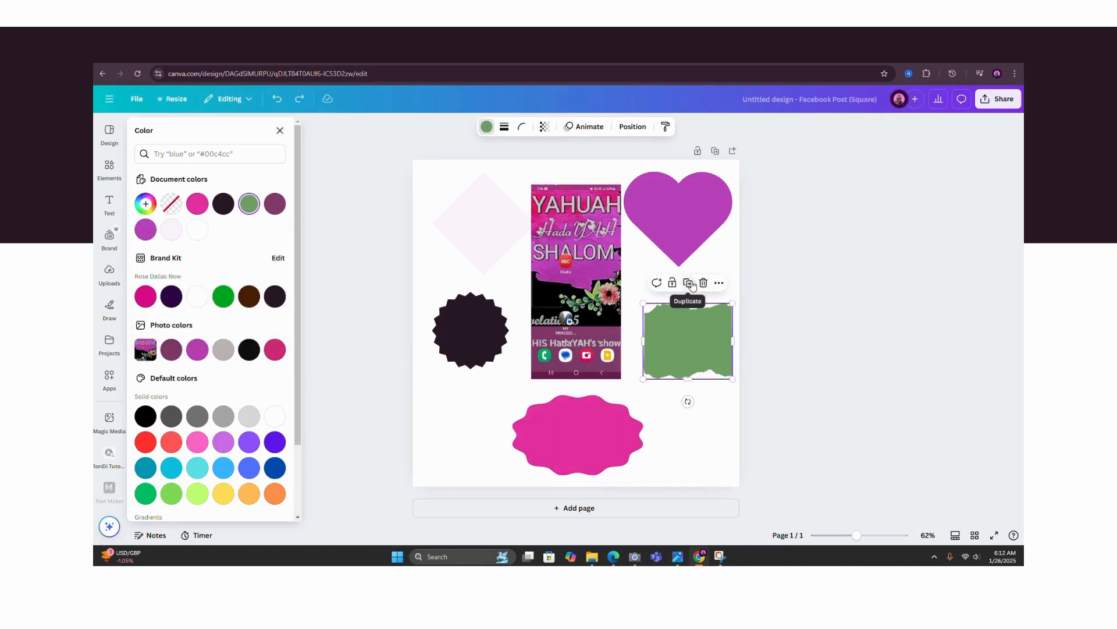
left_click_drag(675, 331, 694, 357)
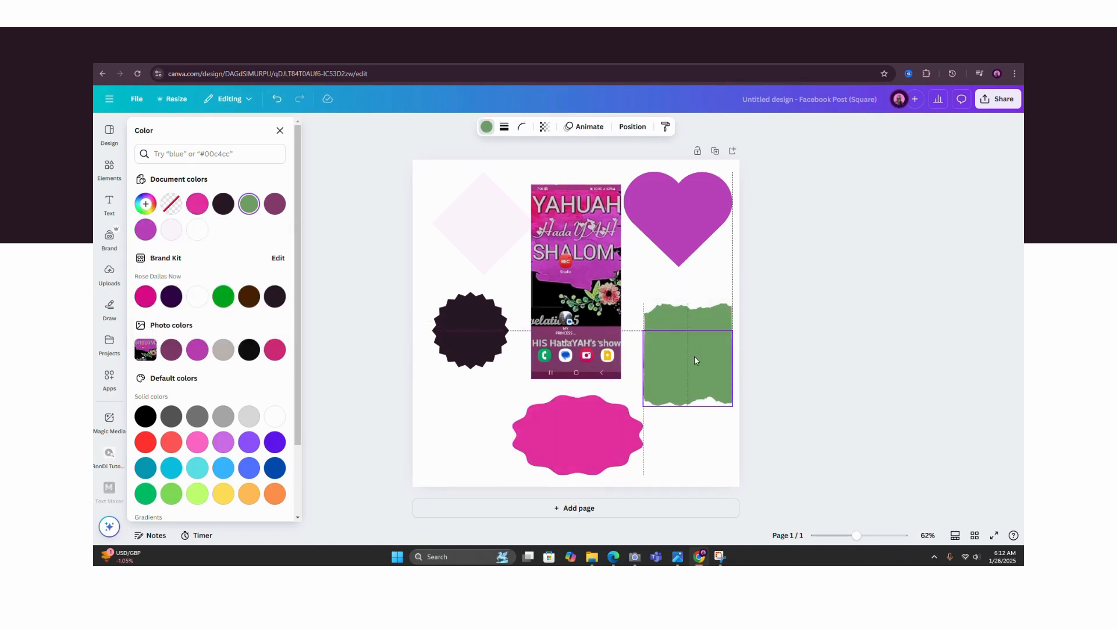
left_click(145, 203)
left_click(268, 328)
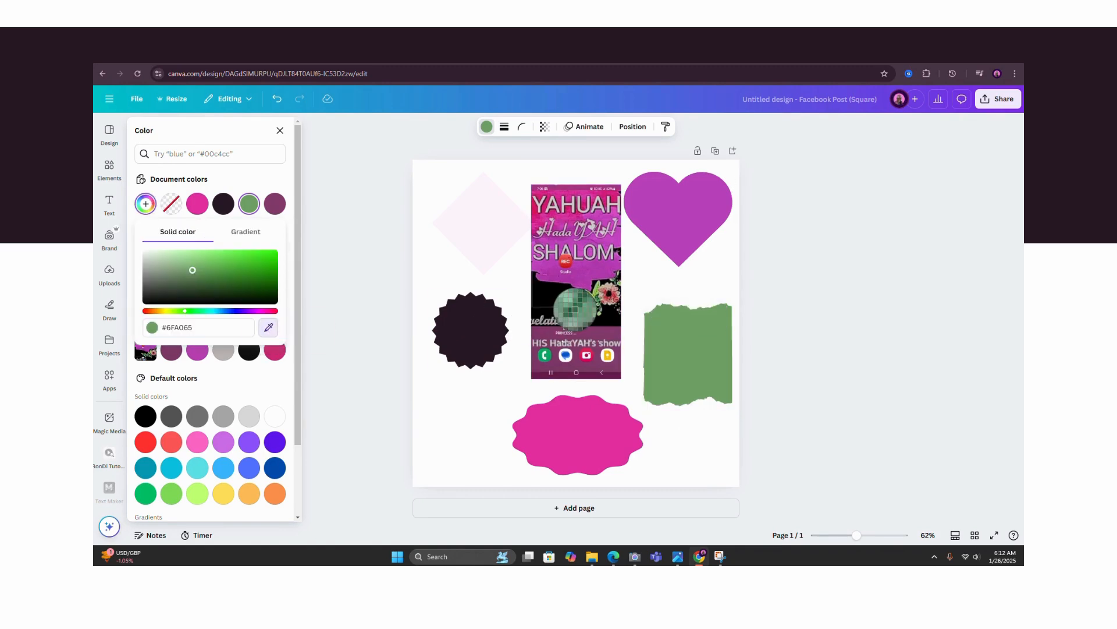
left_click(573, 307)
left_click(710, 467)
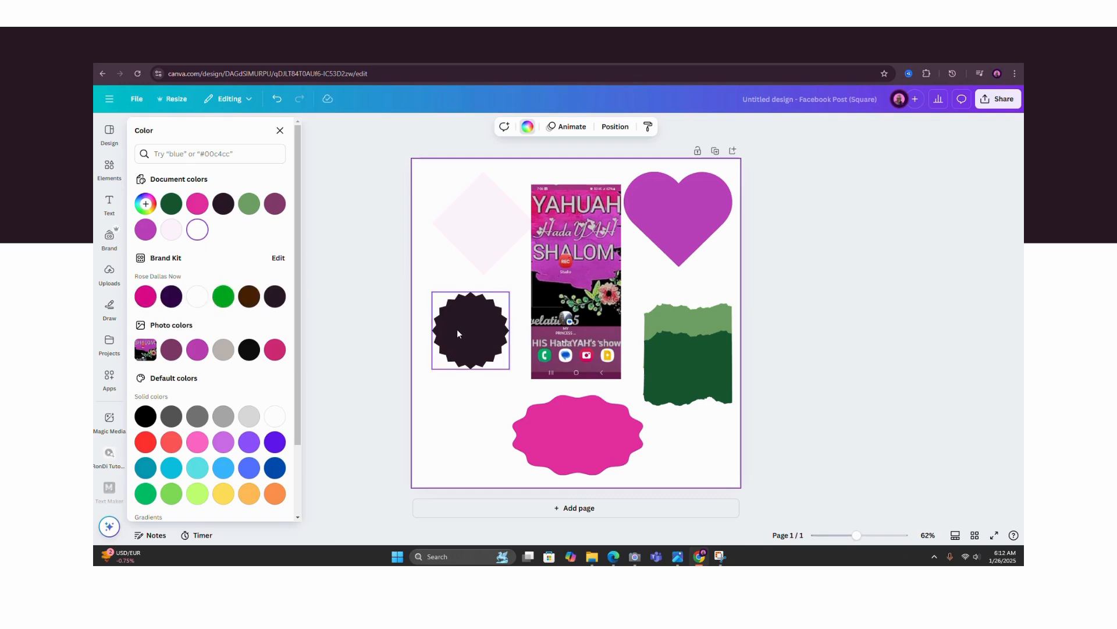
left_click(475, 324)
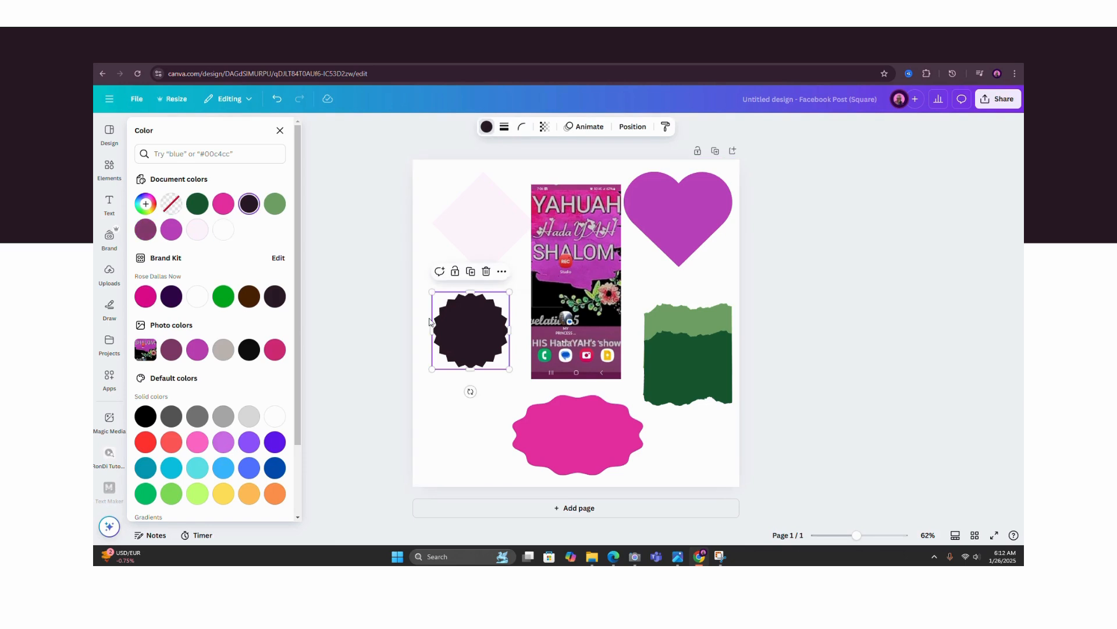
left_click(145, 203)
left_click(658, 221)
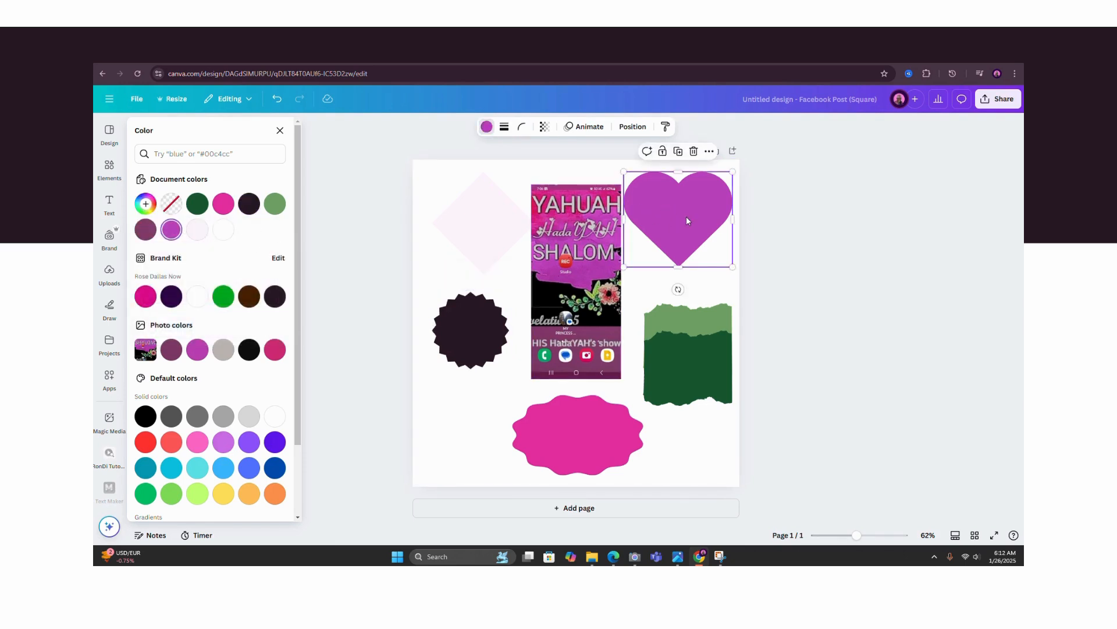
- Gather all the coloured frames around the pink oval in an overlapping cluster at the bottom of the page
left_click_drag(687, 367, 654, 437)
left_click(477, 342)
left_click_drag(477, 342, 512, 440)
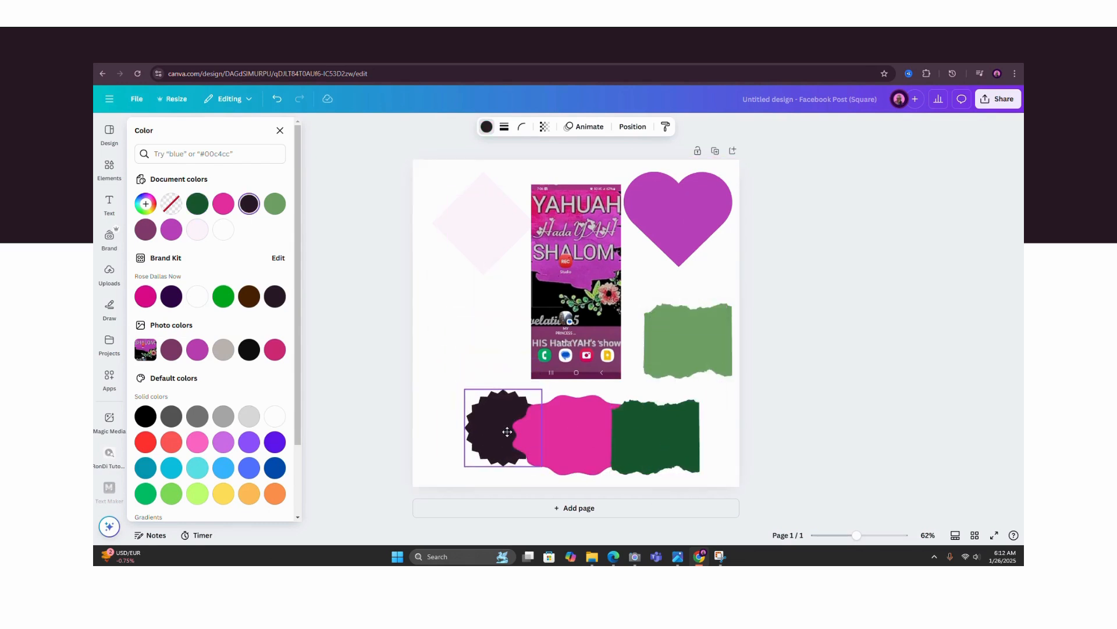
left_click_drag(466, 227, 512, 418)
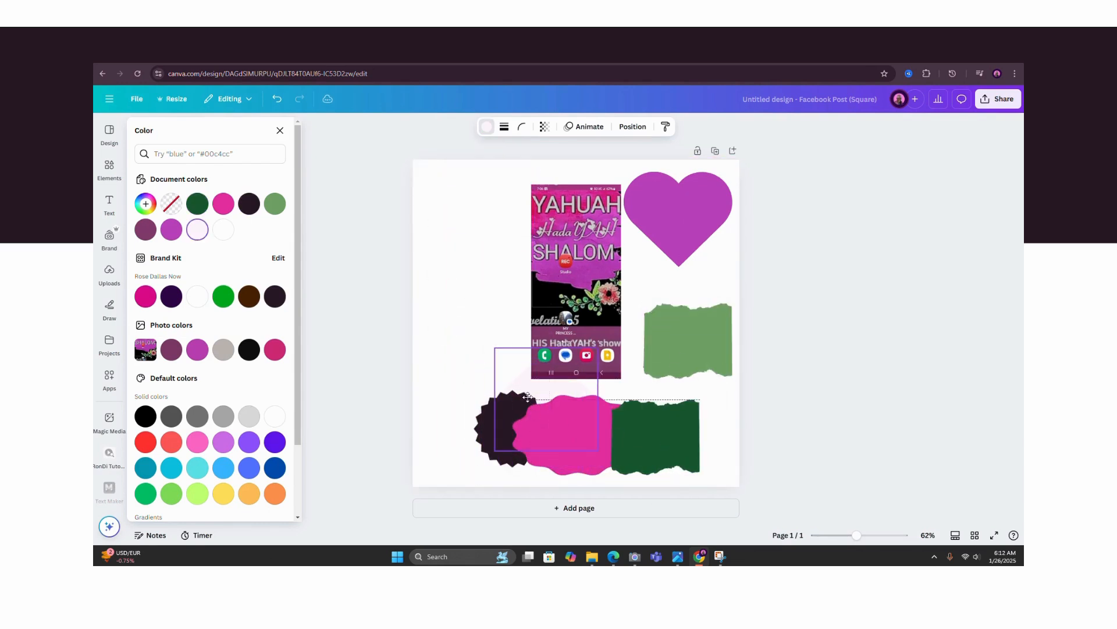
left_click_drag(707, 193, 638, 379)
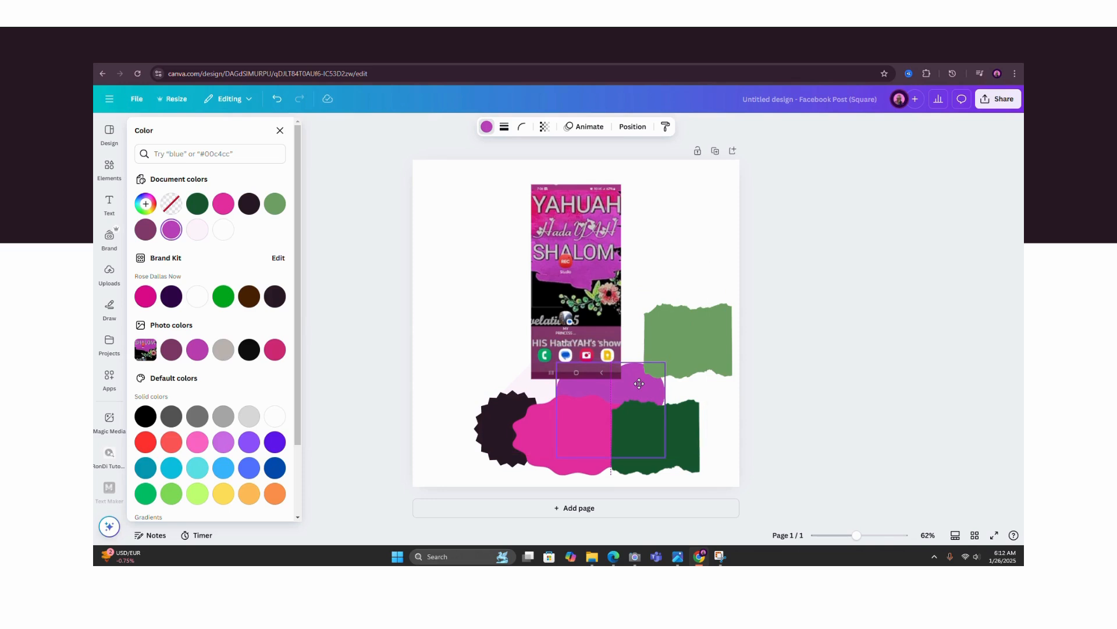
left_click_drag(701, 352, 635, 426)
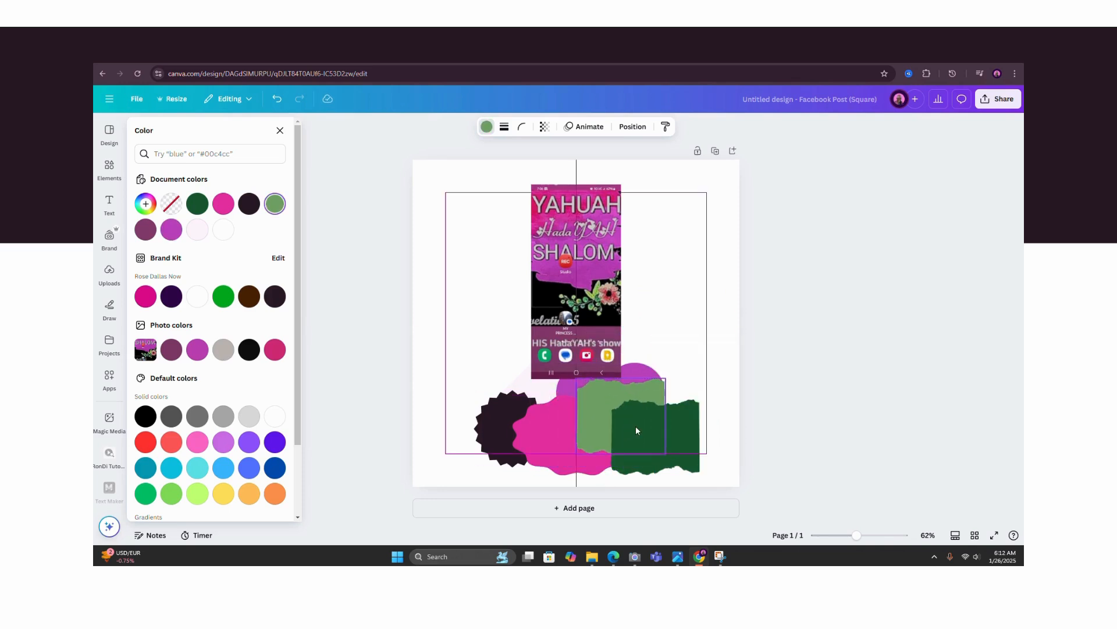
left_click(707, 324)
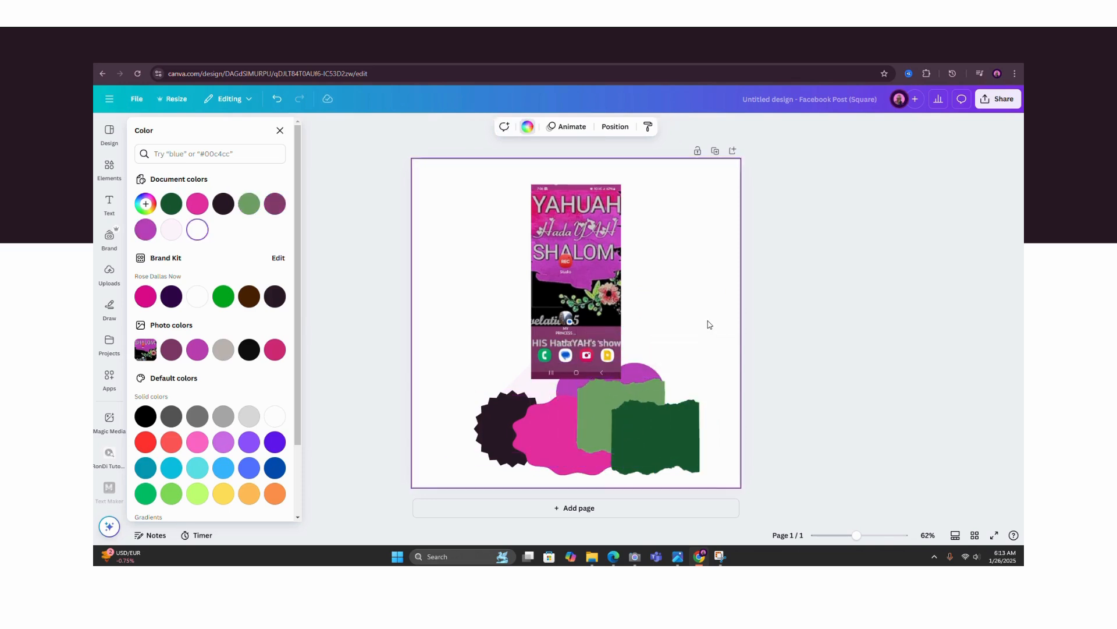
- Shrink the phone screenshot into the page's upper-left corner and regroup the coloured frames in an overlapping cluster around the page's centre
left_click_drag(582, 291, 464, 265)
left_click_drag(504, 352, 468, 247)
left_click_drag(619, 425, 560, 229)
left_click_drag(626, 389, 627, 265)
left_click(582, 433)
left_click_drag(582, 433, 544, 277)
left_click_drag(558, 385, 587, 321)
left_click_drag(512, 430, 512, 340)
left_click_drag(658, 446, 651, 351)
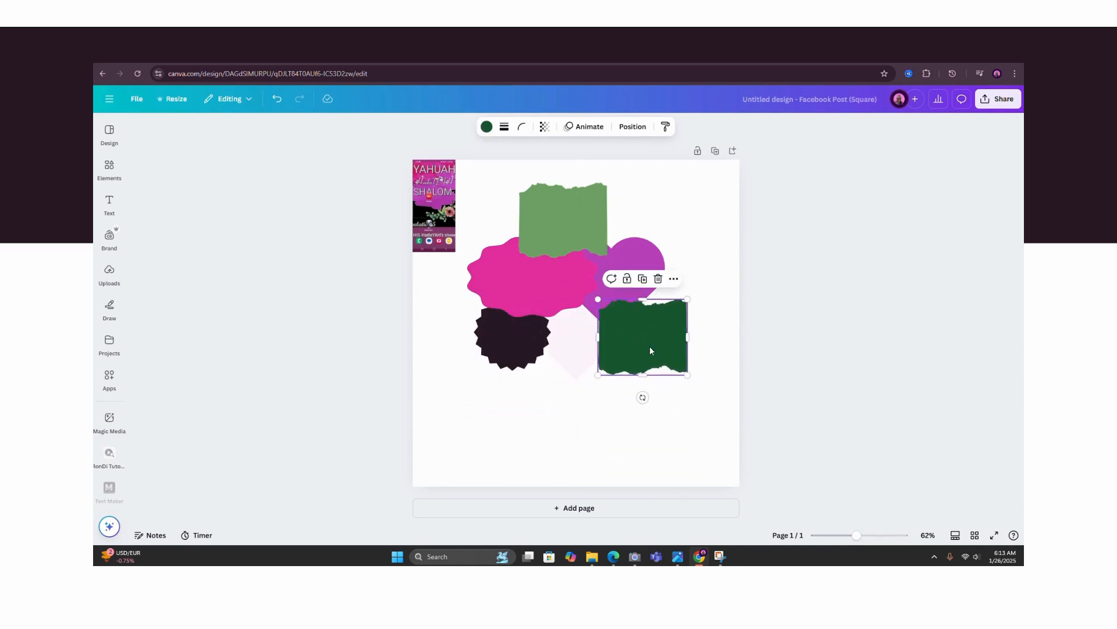
left_click(587, 461)
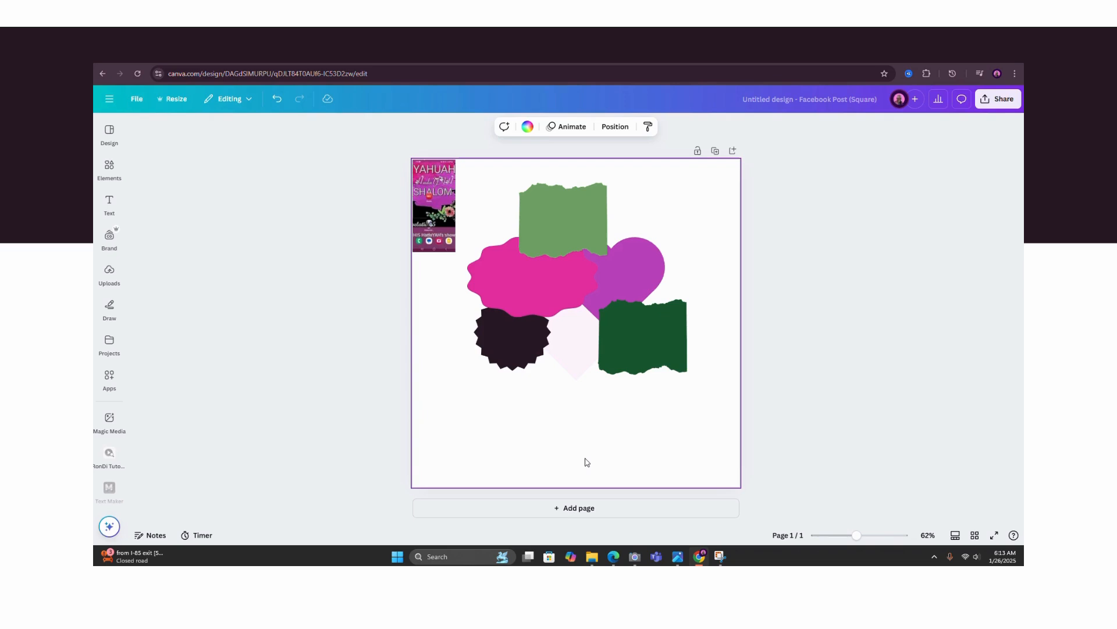
- Add the uploaded Digital Product Niche Ideas Guide image to the page and place it inside the pink wavy oval frame
left_click(111, 271)
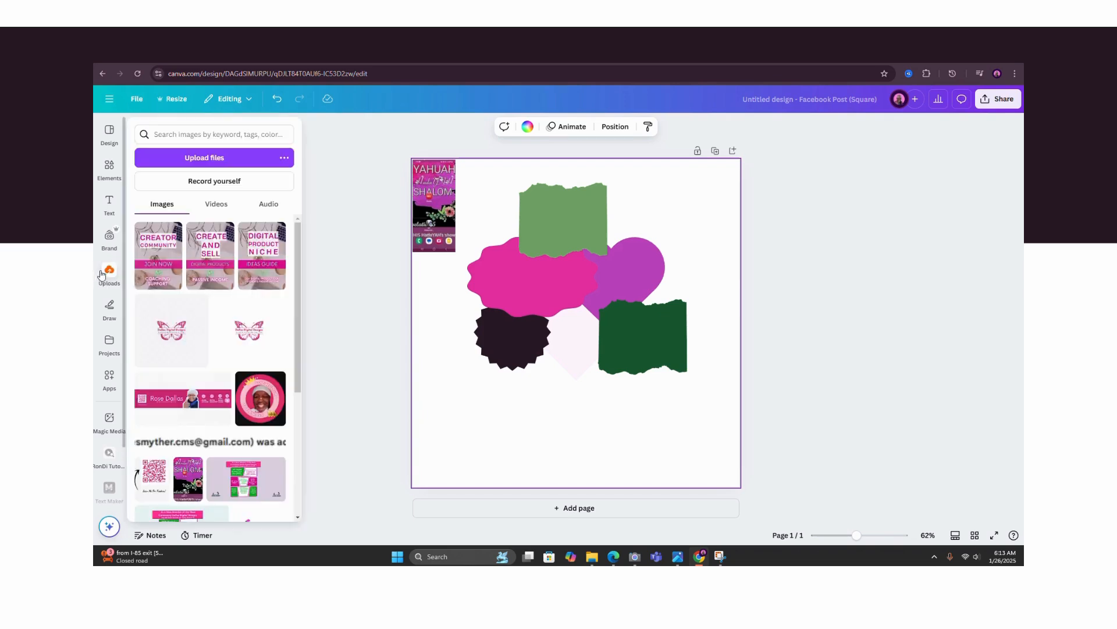
left_click(262, 254)
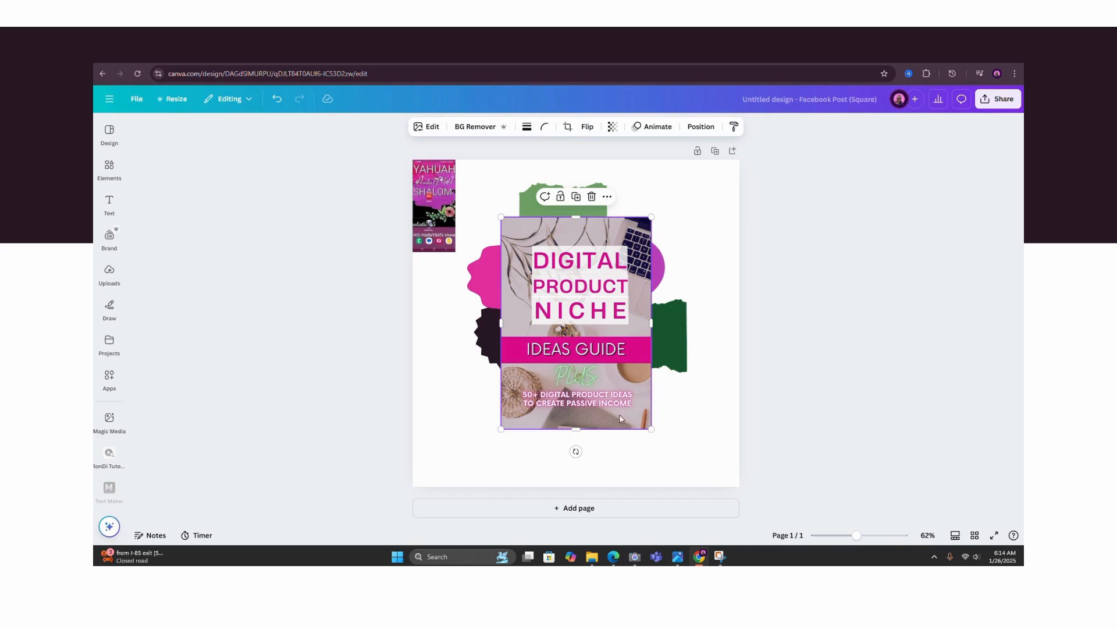
left_click_drag(596, 318, 502, 356)
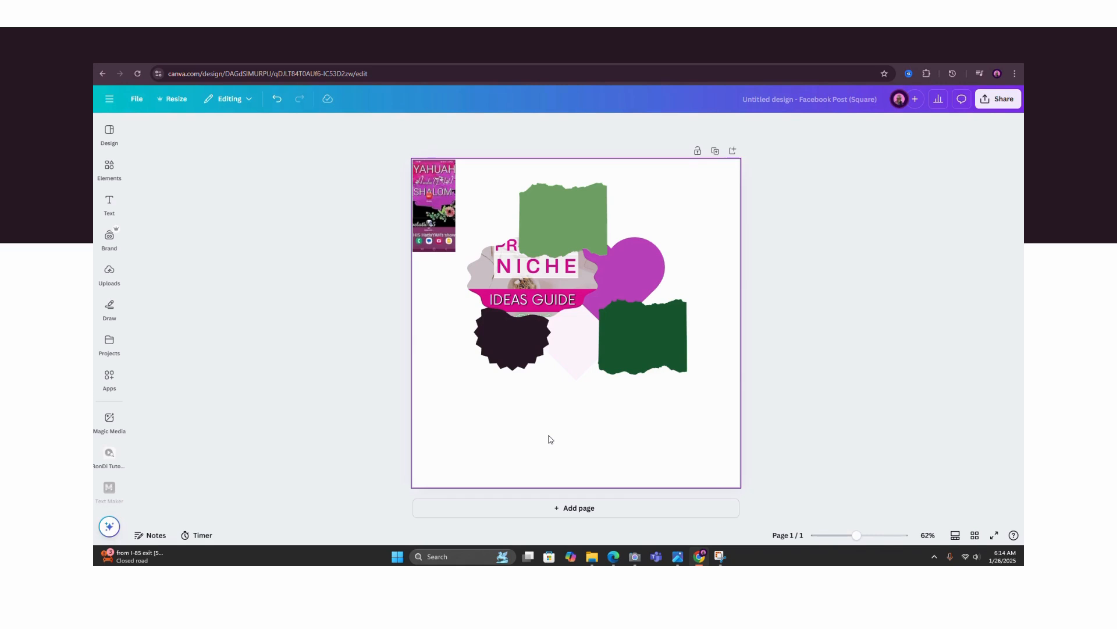
left_click(574, 201)
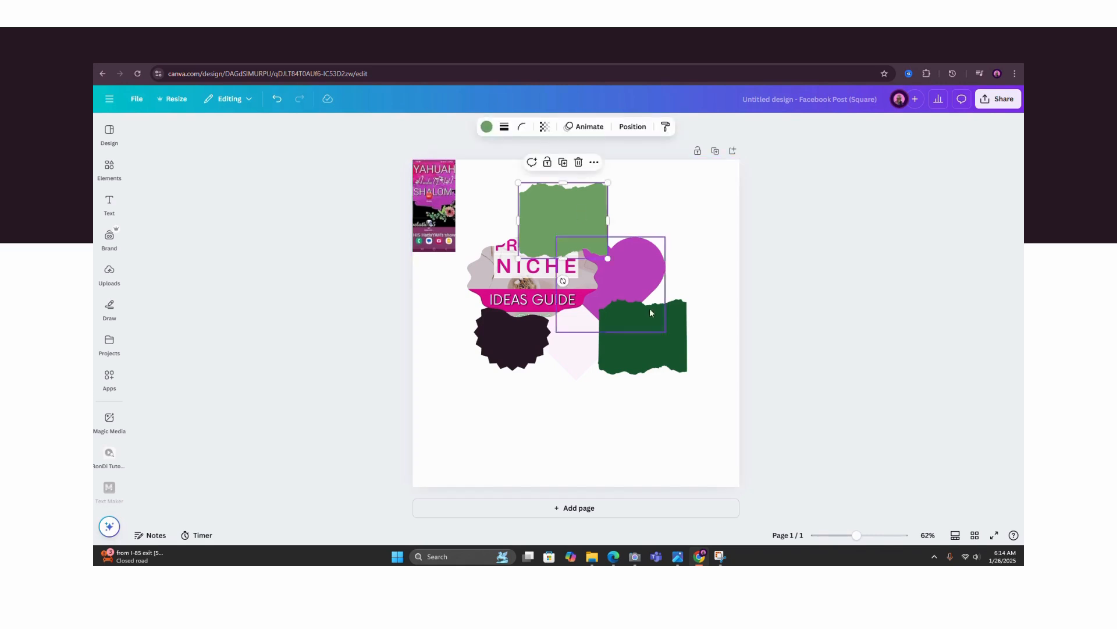
left_click(652, 326)
left_click(560, 417)
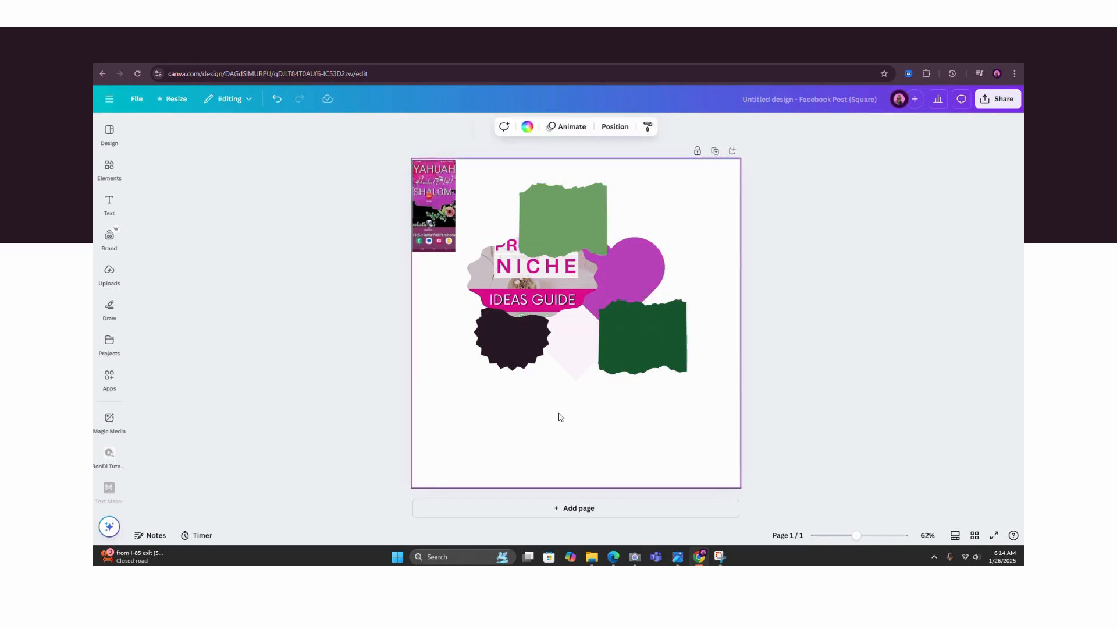
left_click(666, 336)
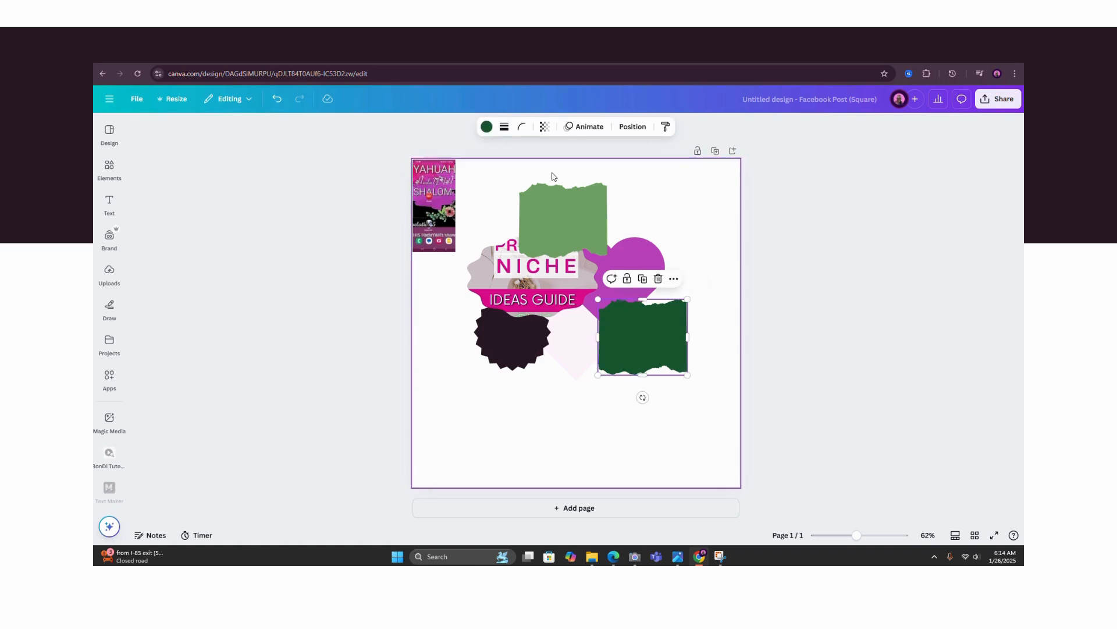
left_click(573, 210)
left_click(515, 344)
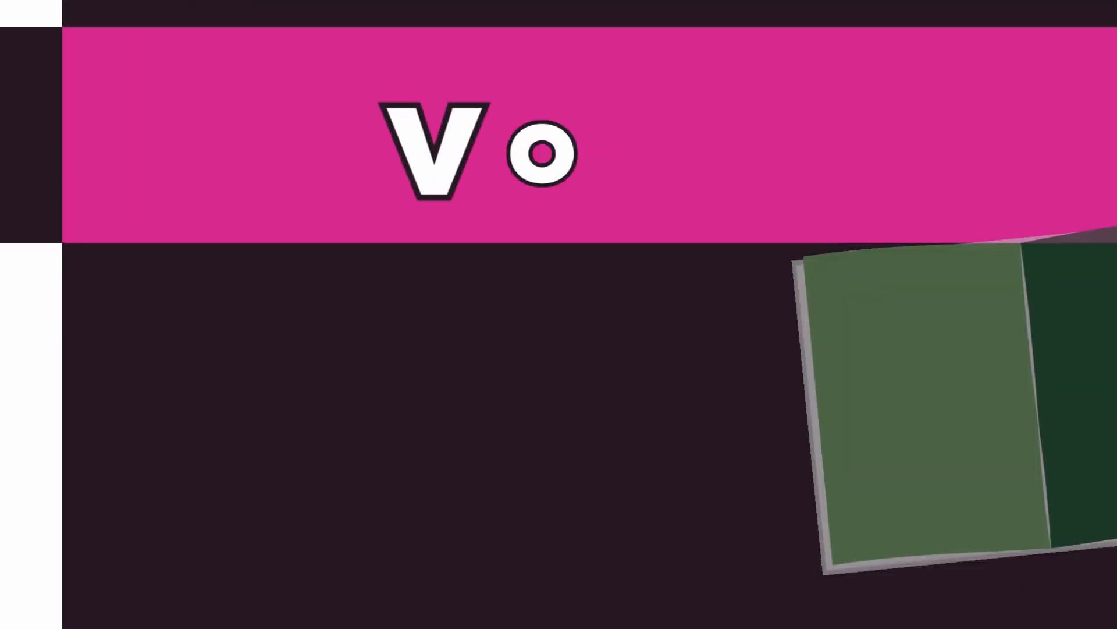